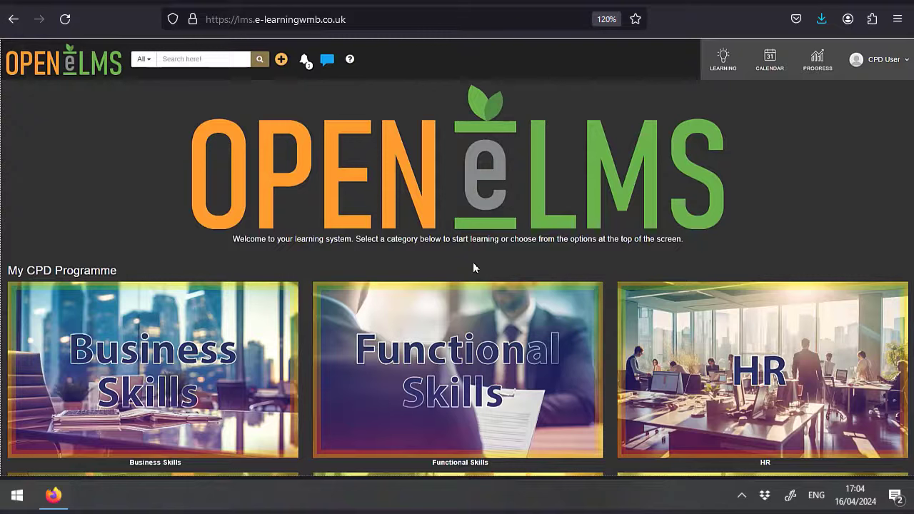
# Scroll through the My CPD Programme category tiles on the learning homepage.
pyautogui.scroll(-5, 474, 263)
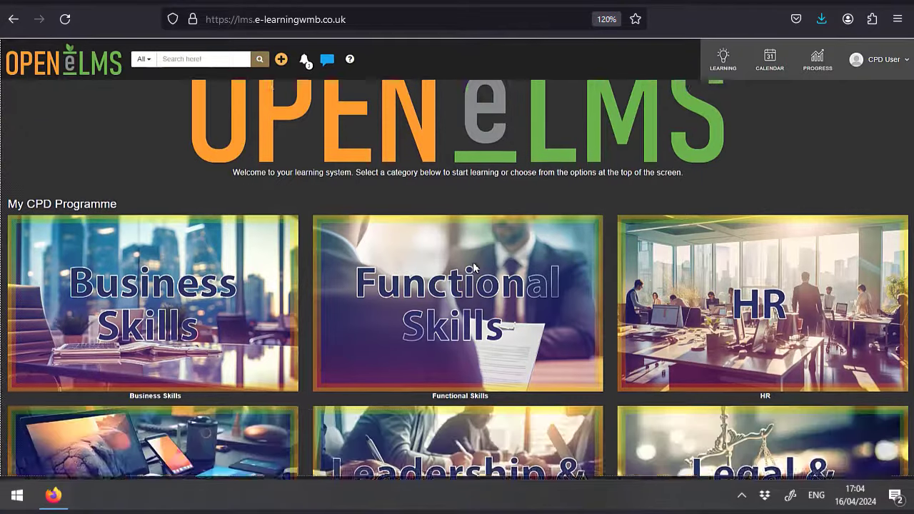
pyautogui.scroll(-1, 473, 266)
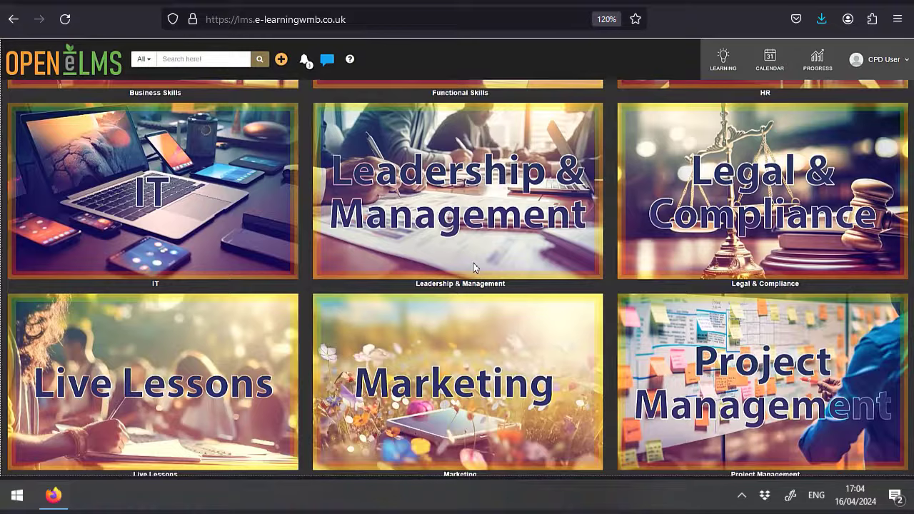
pyautogui.scroll(2, 475, 272)
pyautogui.scroll(3, 473, 272)
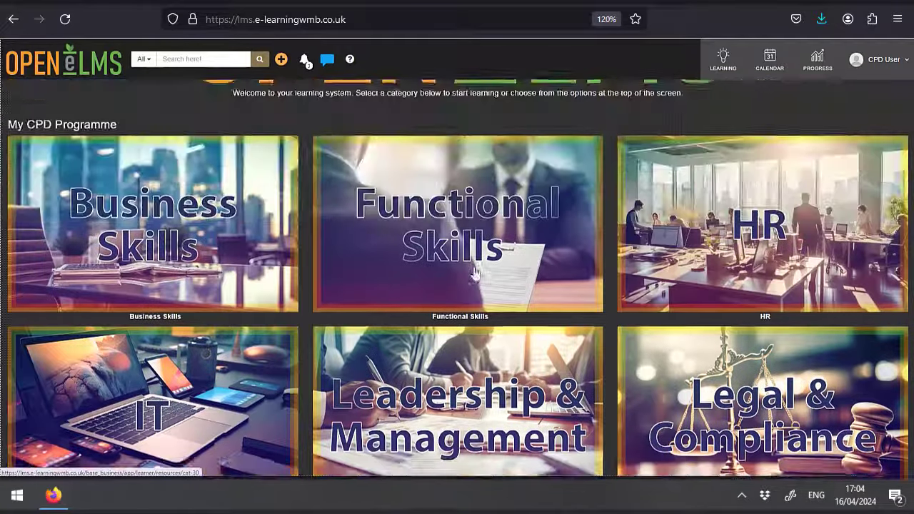
pyautogui.scroll(-1, 475, 264)
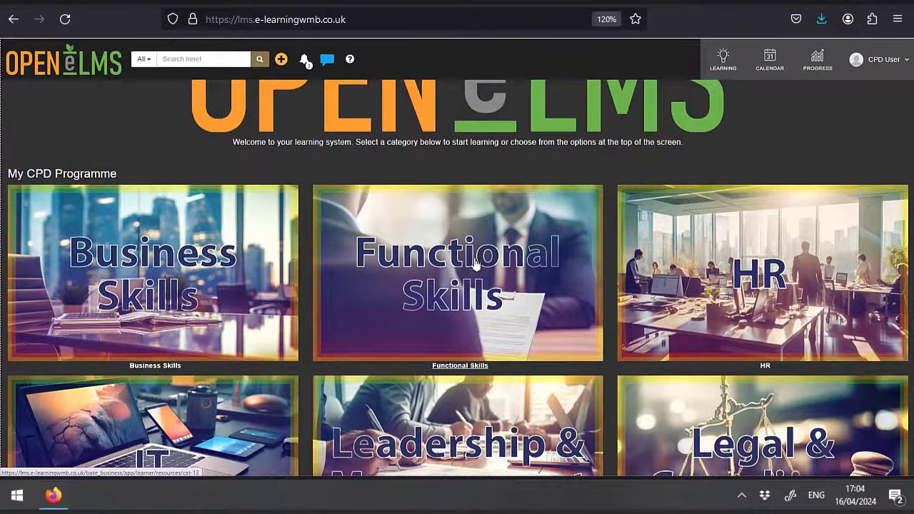
pyautogui.scroll(-2, 546, 239)
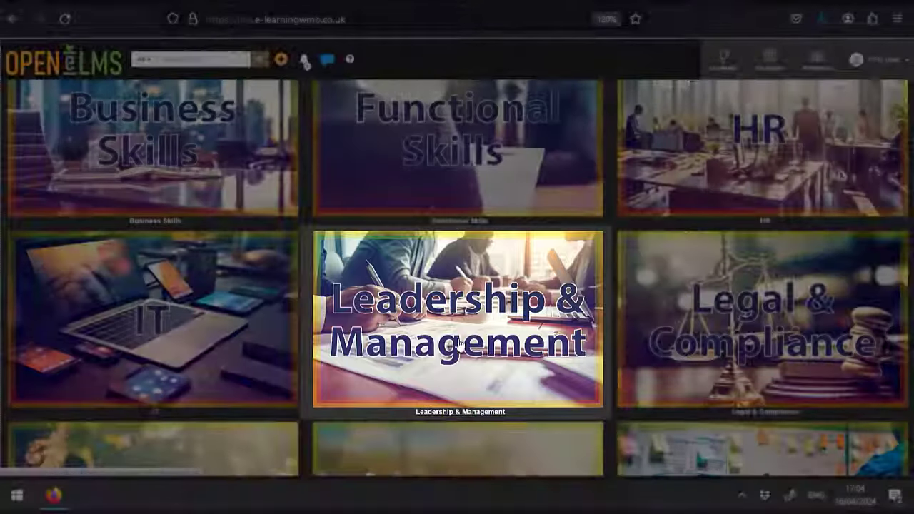
# Open Leadership & Management, hide the sidebar, and preview then close the Mastering Leadership Styles lesson.
pyautogui.click(468, 348)
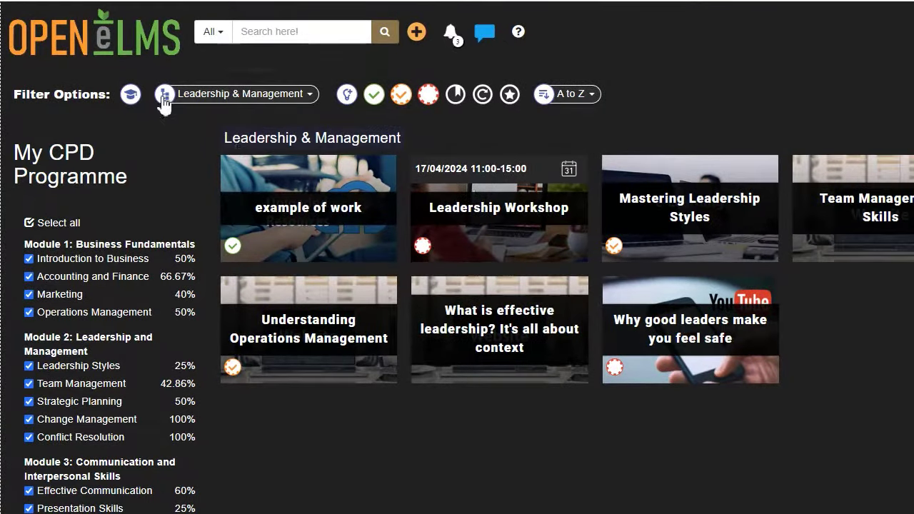
pyautogui.click(132, 102)
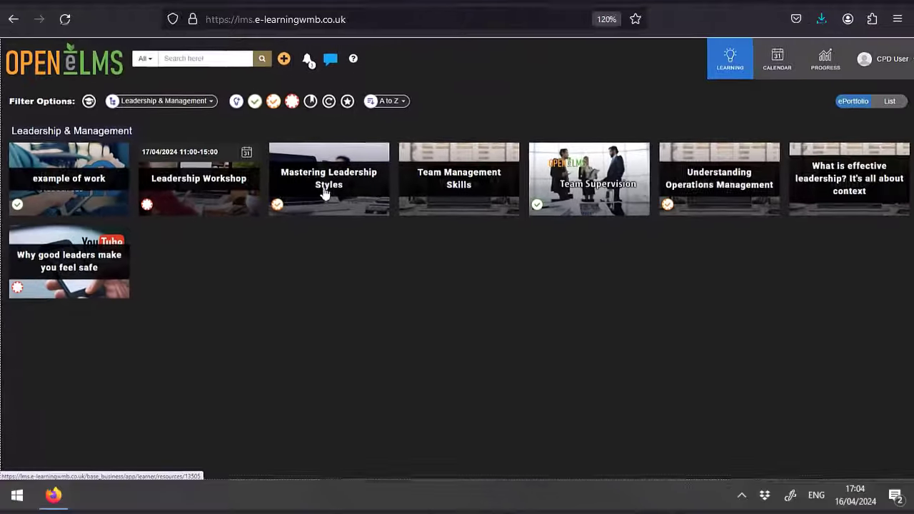
pyautogui.click(321, 191)
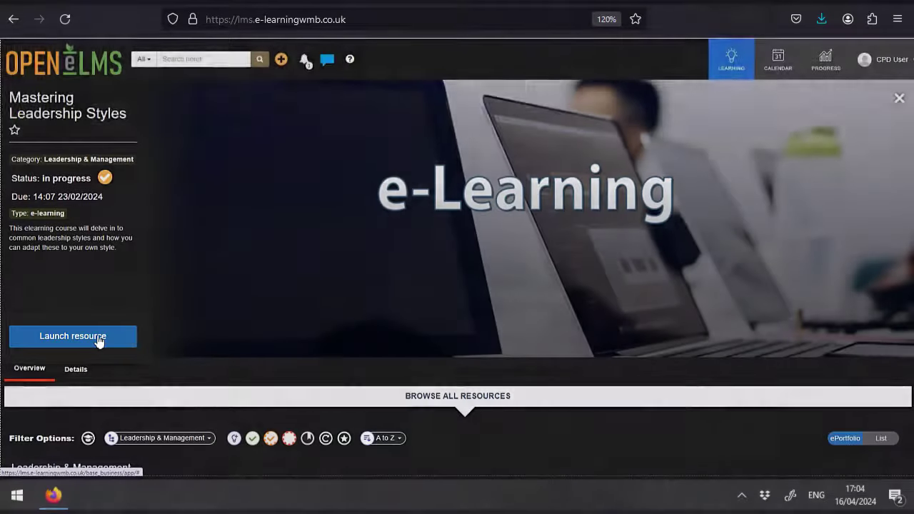
pyautogui.click(98, 339)
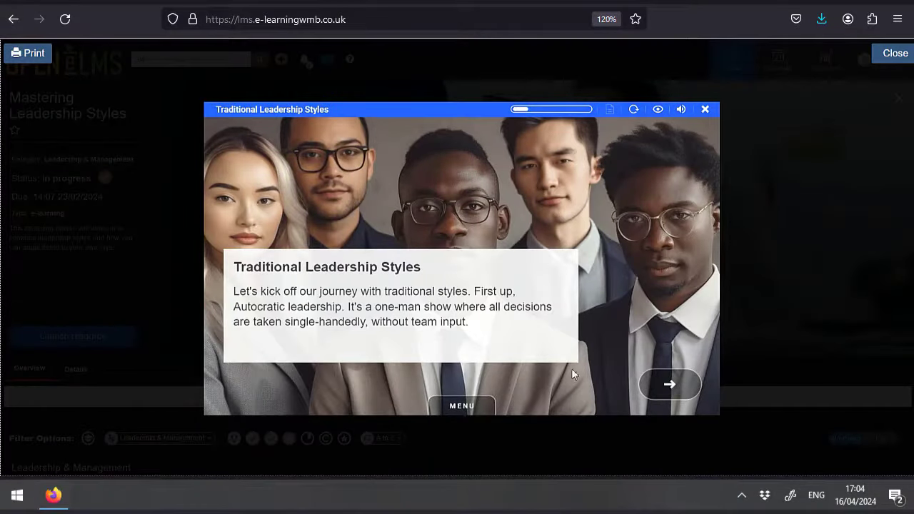
pyautogui.click(892, 56)
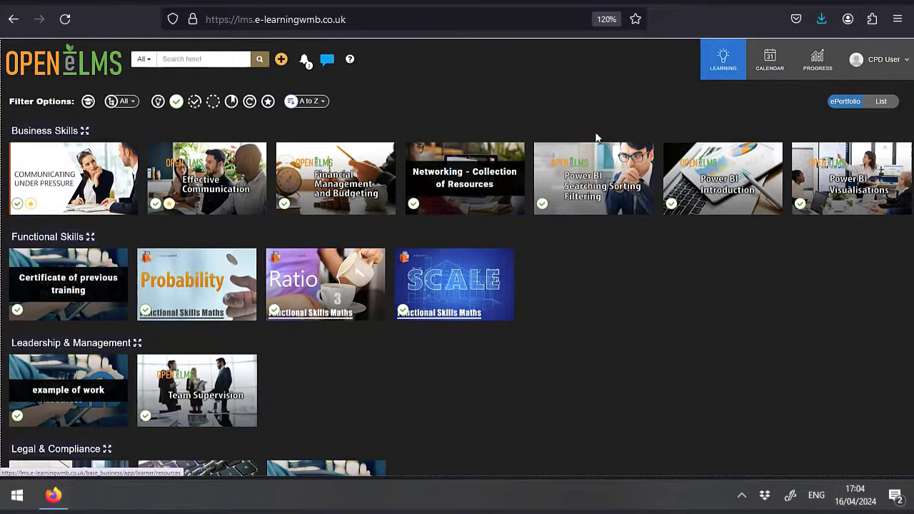
# Try the In Progress, Not Started and Completed status filters one at a time.
pyautogui.scroll(-5, 437, 255)
pyautogui.scroll(4, 374, 231)
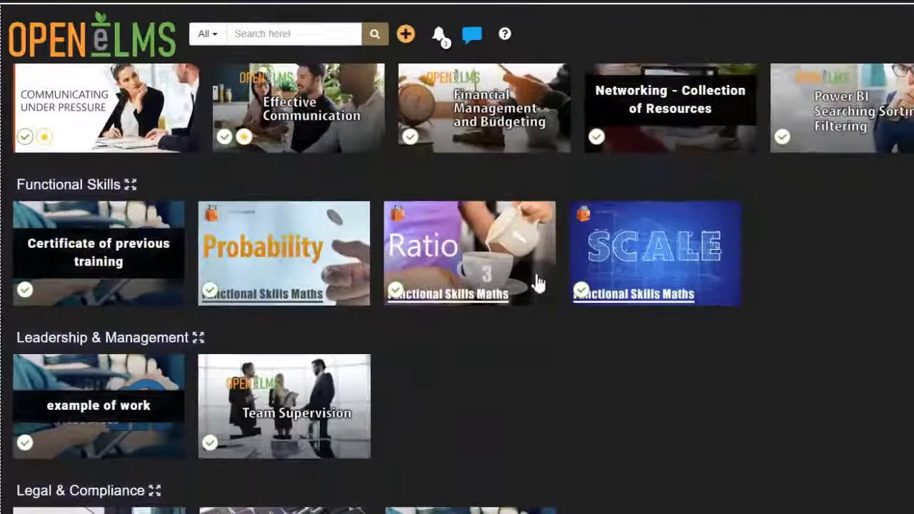
pyautogui.scroll(3, 537, 283)
pyautogui.click(289, 95)
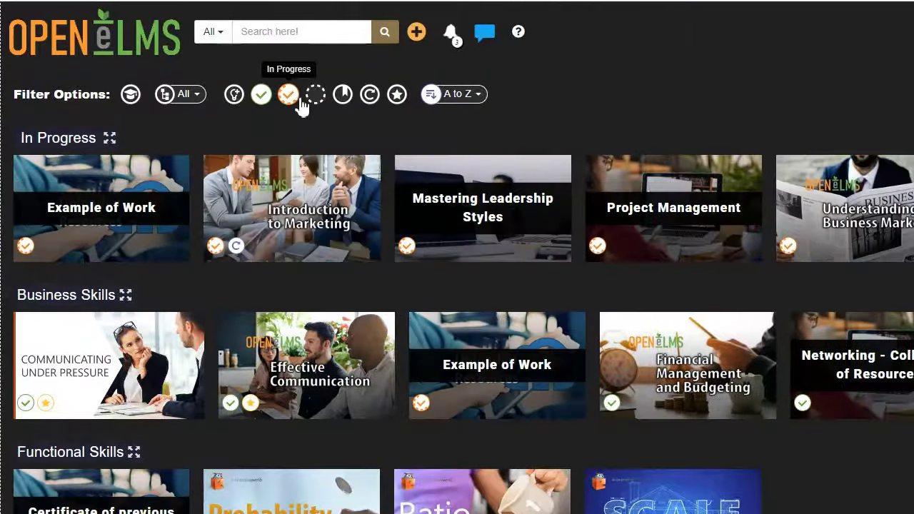
pyautogui.click(314, 97)
pyautogui.click(315, 99)
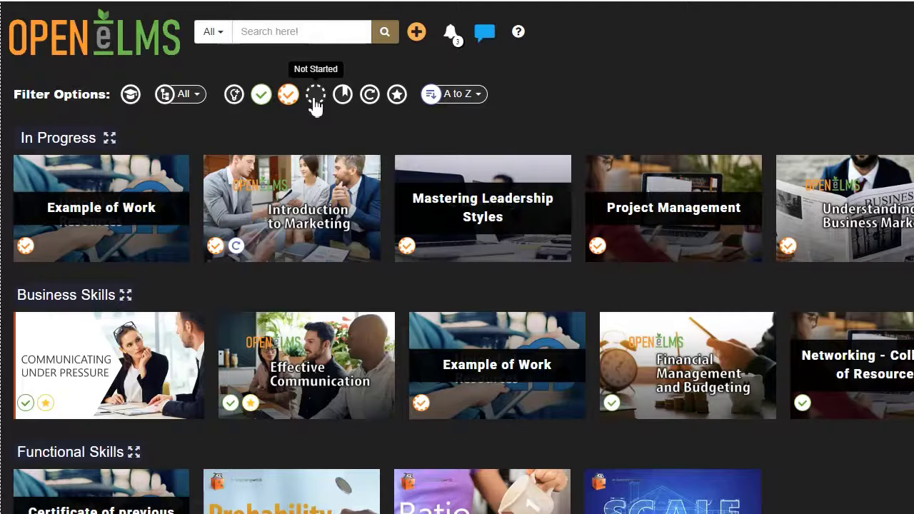
pyautogui.click(293, 106)
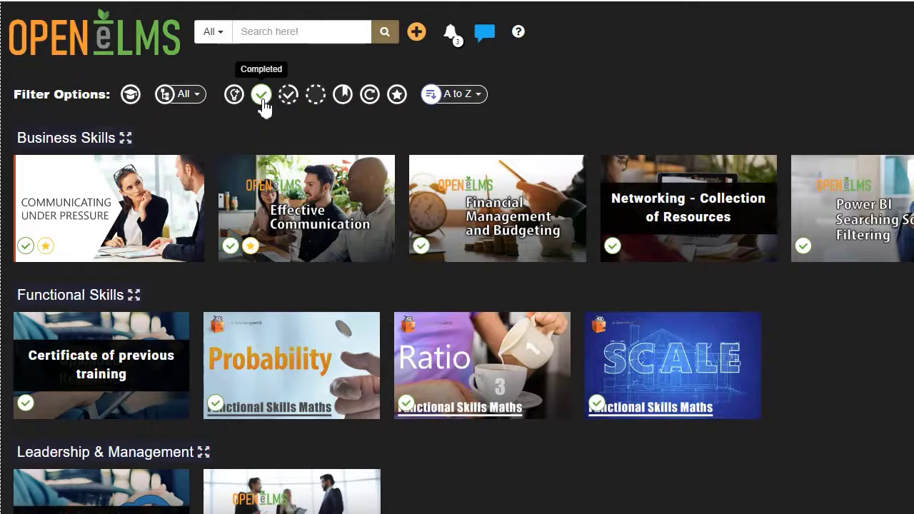
pyautogui.click(262, 104)
pyautogui.click(289, 106)
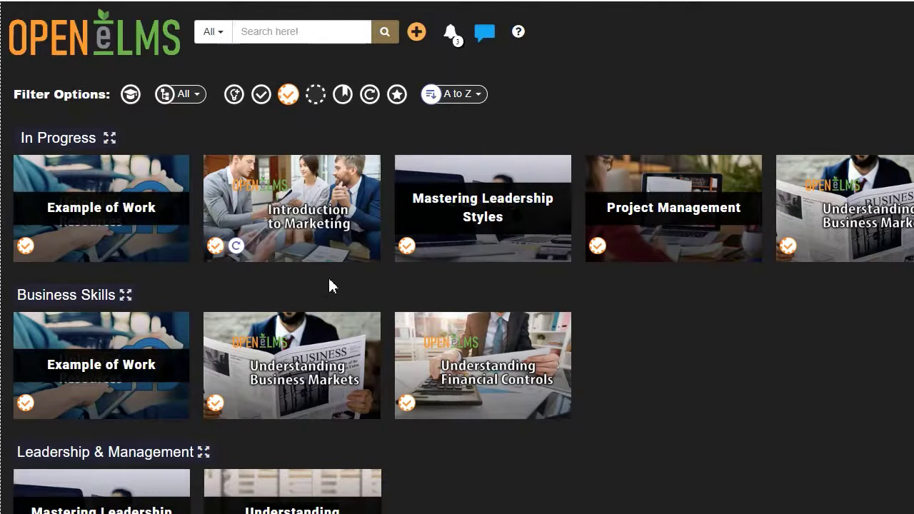
pyautogui.click(288, 97)
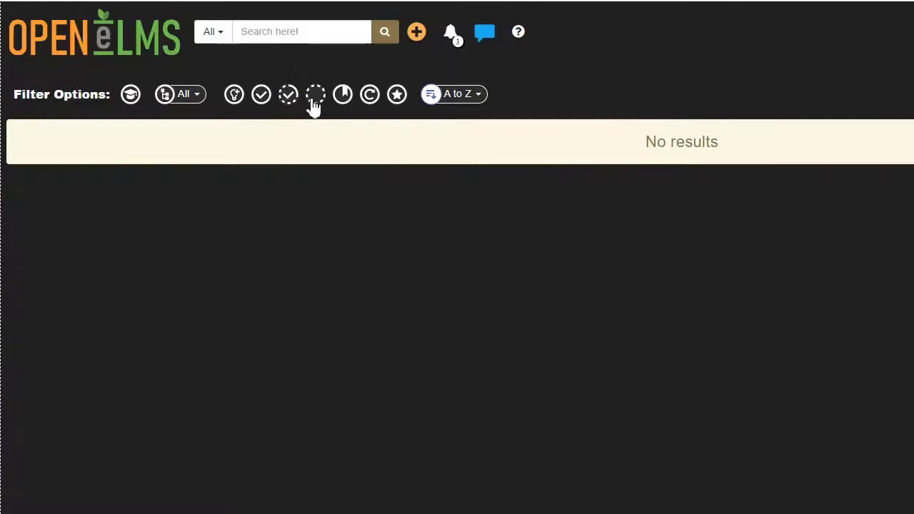
pyautogui.click(317, 100)
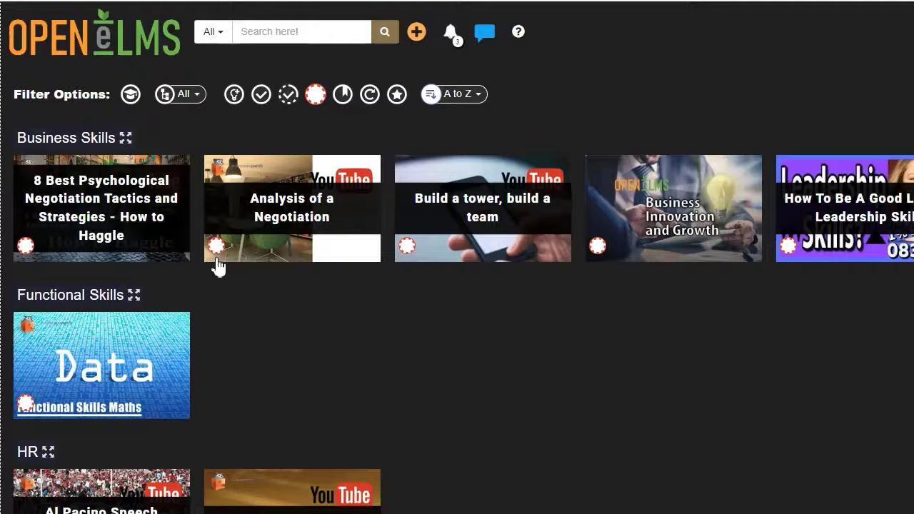
# Re-enable In Progress so all three statuses show, and scroll the combined course list.
pyautogui.scroll(-7, 490, 317)
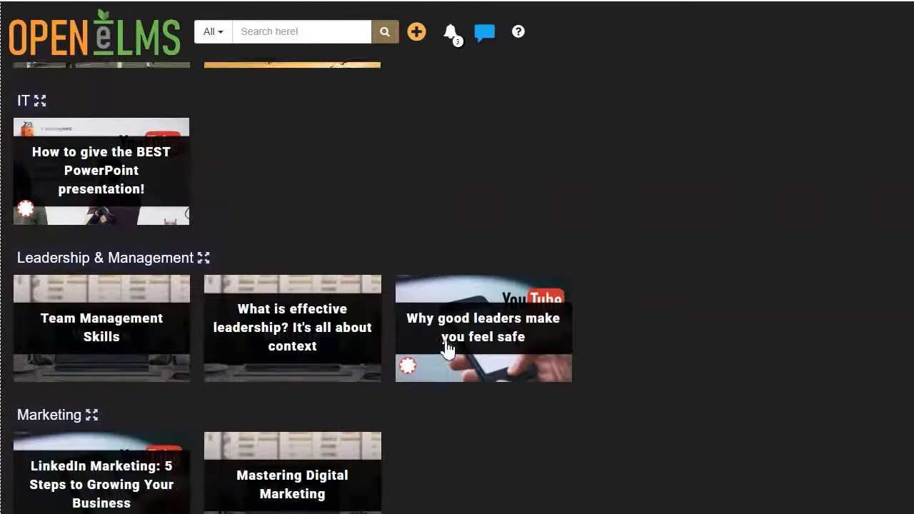
pyautogui.scroll(7, 447, 348)
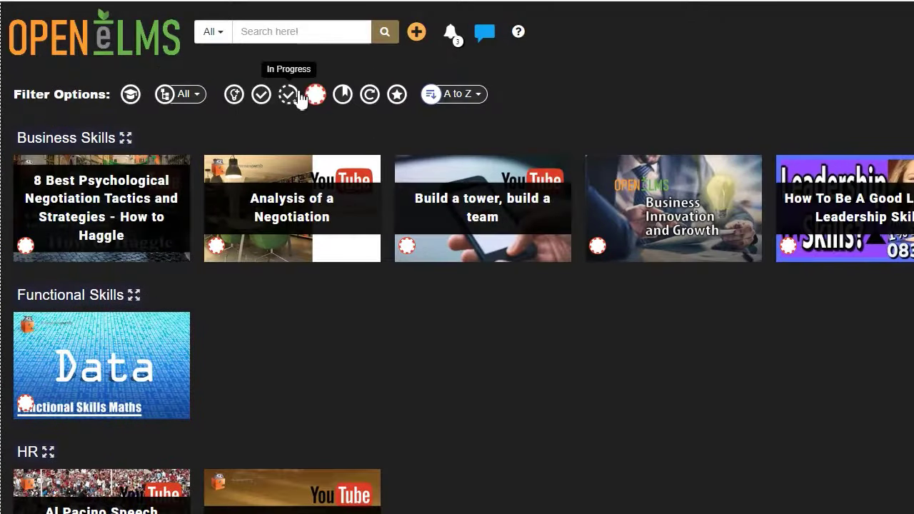
pyautogui.click(290, 98)
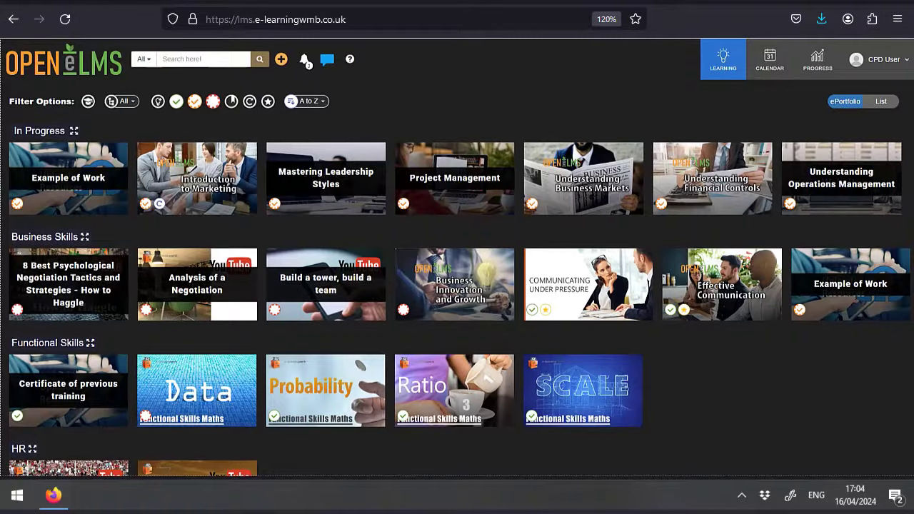
pyautogui.scroll(-5, 398, 224)
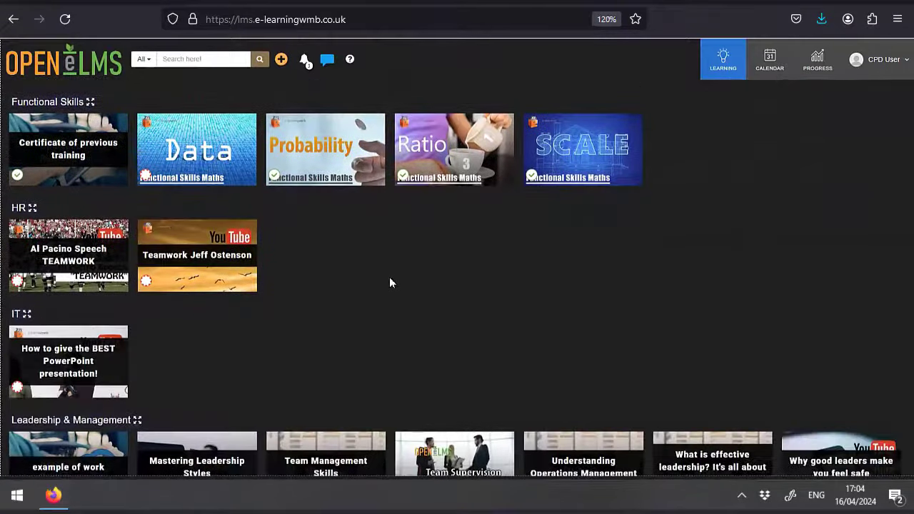
pyautogui.scroll(3, 390, 283)
pyautogui.scroll(3, 390, 283)
pyautogui.scroll(-7, 277, 186)
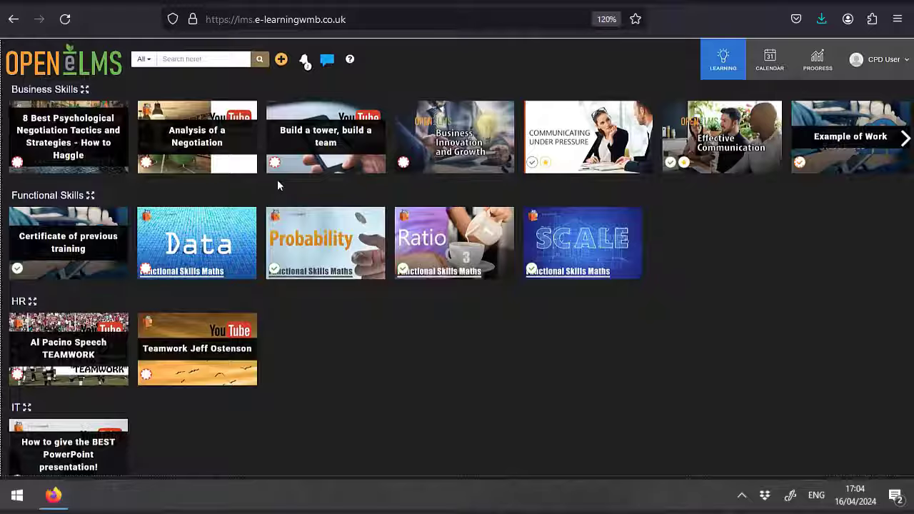
pyautogui.scroll(-5, 277, 191)
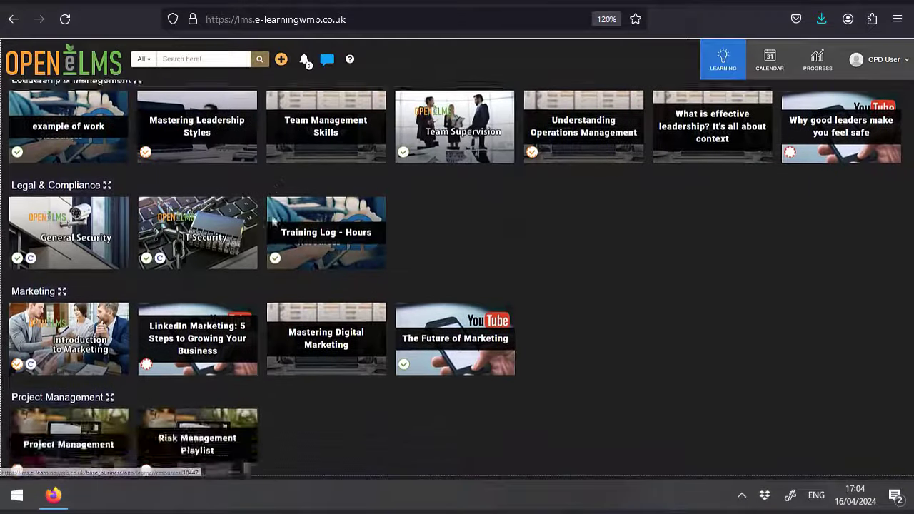
pyautogui.scroll(3, 272, 218)
pyautogui.scroll(2, 271, 219)
pyautogui.scroll(-1, 259, 279)
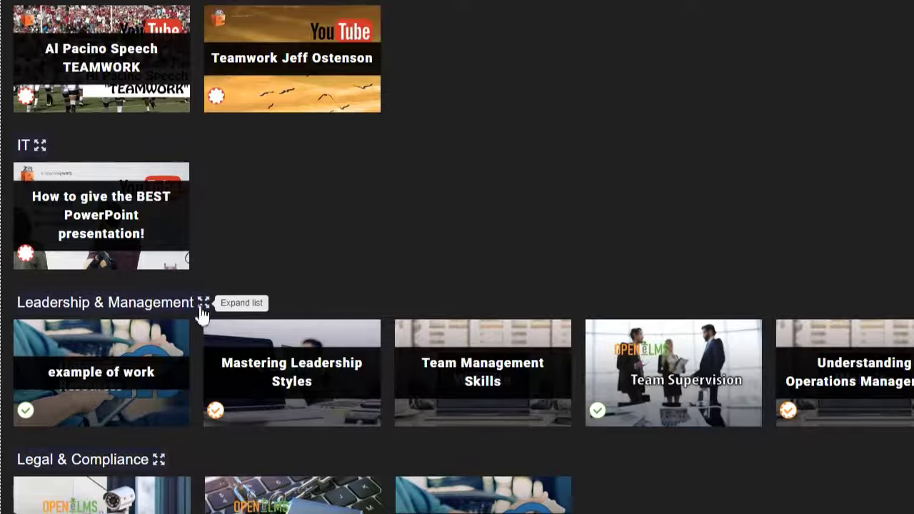
# Expand the Leadership & Management and Business Skills course rows.
pyautogui.click(202, 304)
pyautogui.scroll(5, 348, 234)
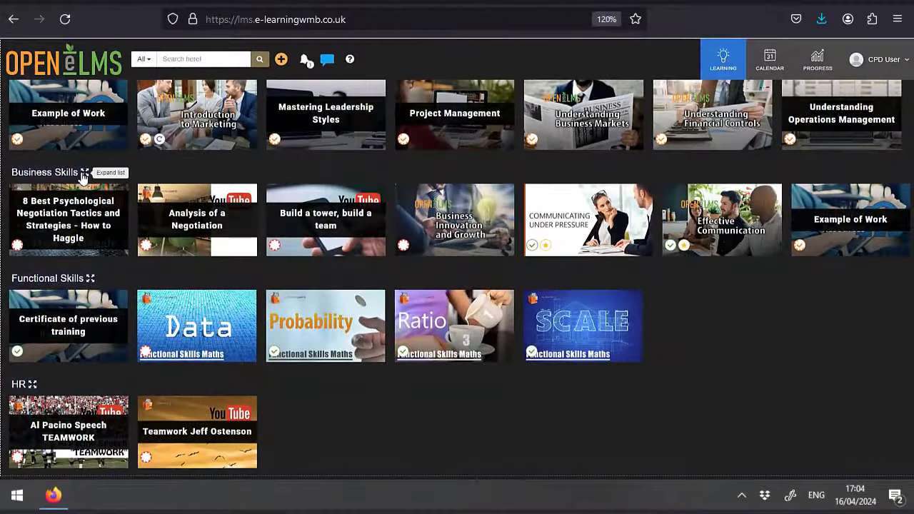
pyautogui.click(84, 173)
pyautogui.scroll(-3, 350, 279)
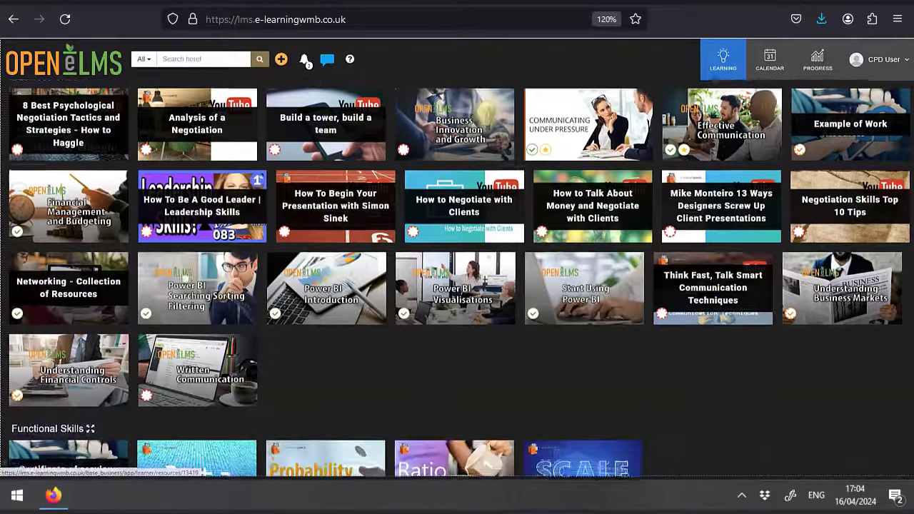
pyautogui.scroll(1, 321, 281)
pyautogui.scroll(2, 321, 280)
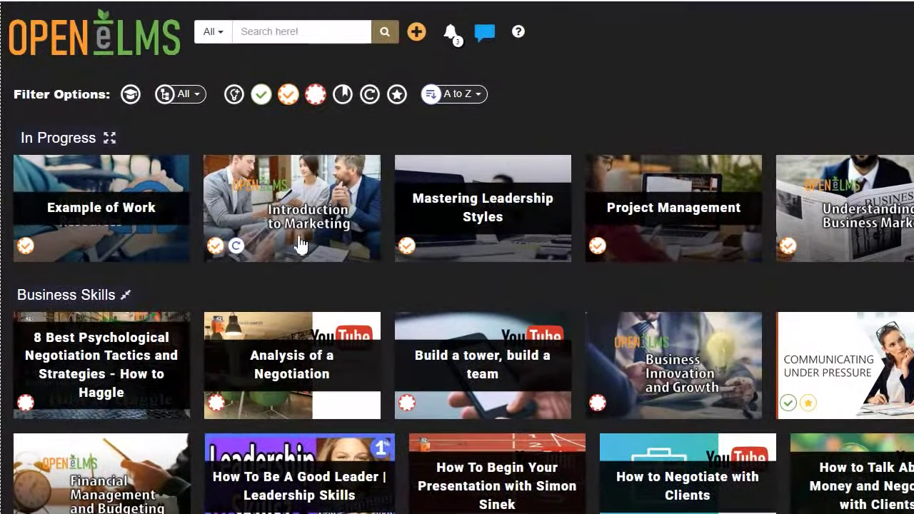
# Filter to favourite courses only, switching off the Not Started, In Progress and Completed filters.
pyautogui.click(396, 96)
pyautogui.click(314, 100)
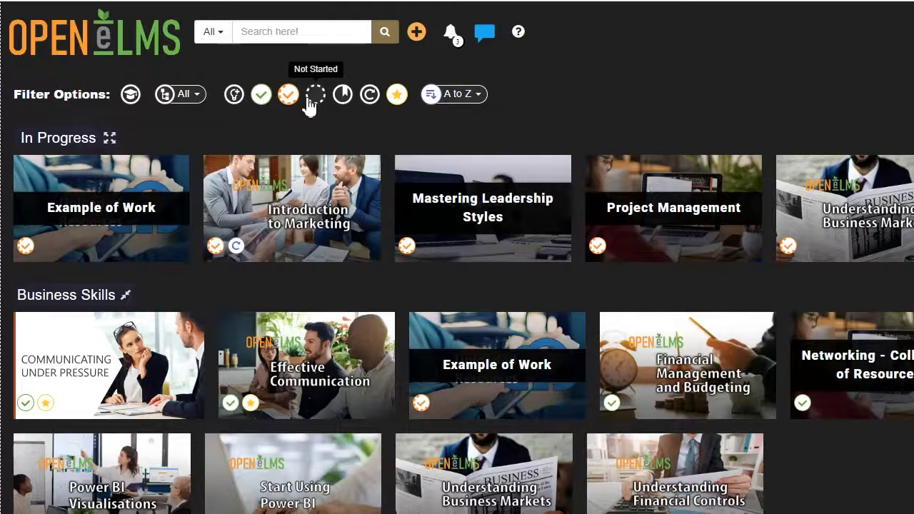
pyautogui.click(286, 100)
pyautogui.click(263, 97)
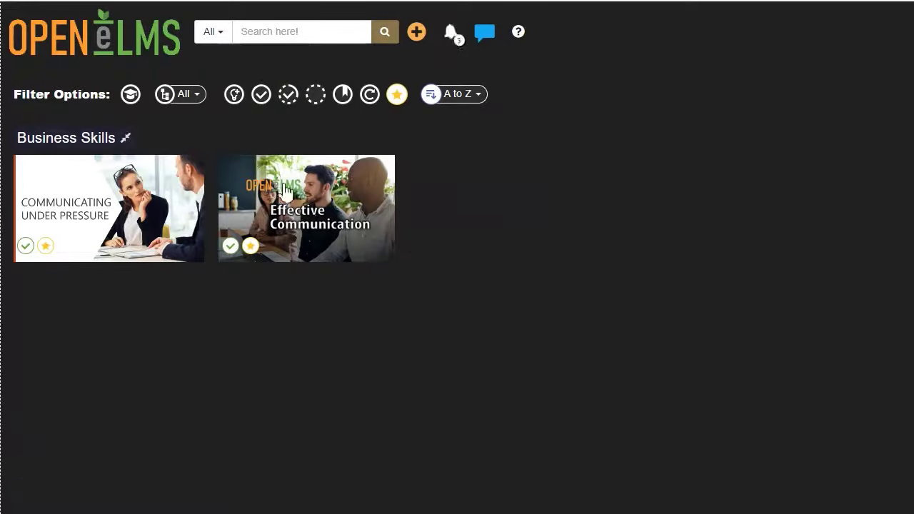
pyautogui.scroll(-1, 26, 175)
pyautogui.scroll(1, 328, 150)
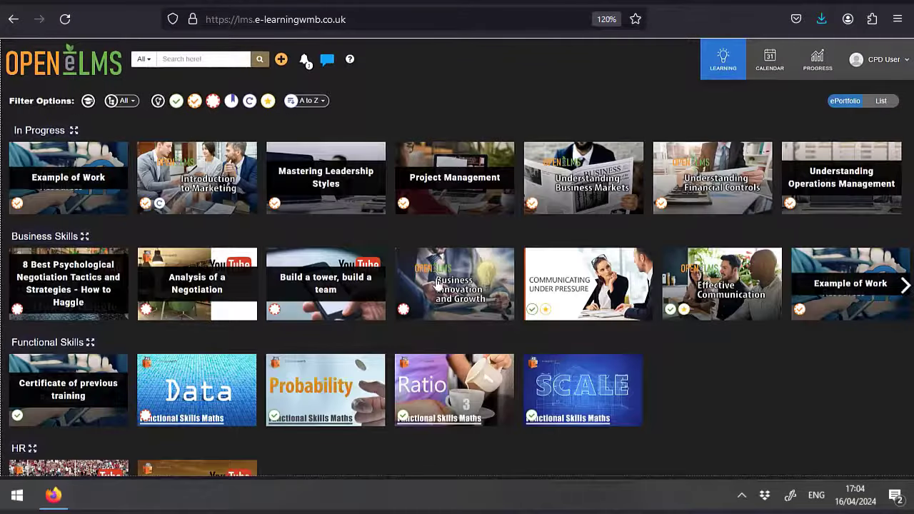
# Open Business Innovation and Growth and scroll down to the Browse All Resources listing.
pyautogui.click(438, 284)
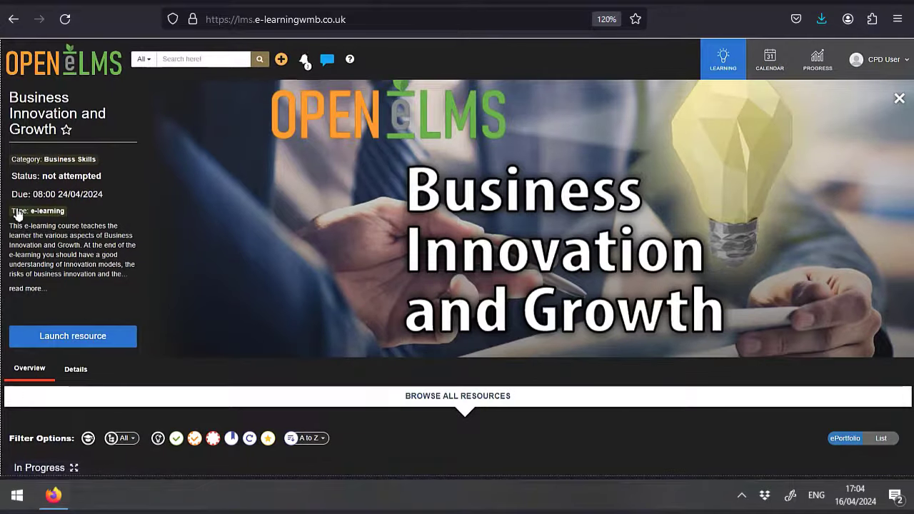
pyautogui.scroll(-3, 19, 212)
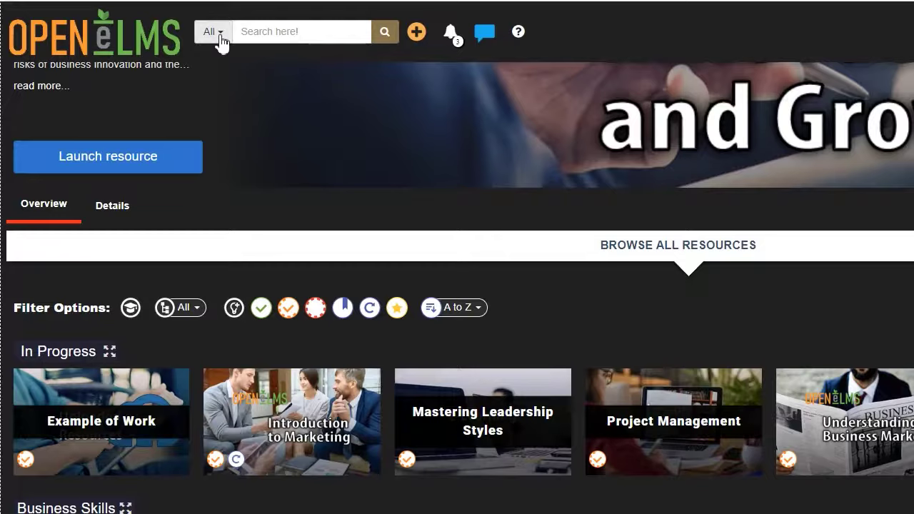
# Switch the search type to e-learning and back to All, then search for 'leadership'.
pyautogui.click(220, 40)
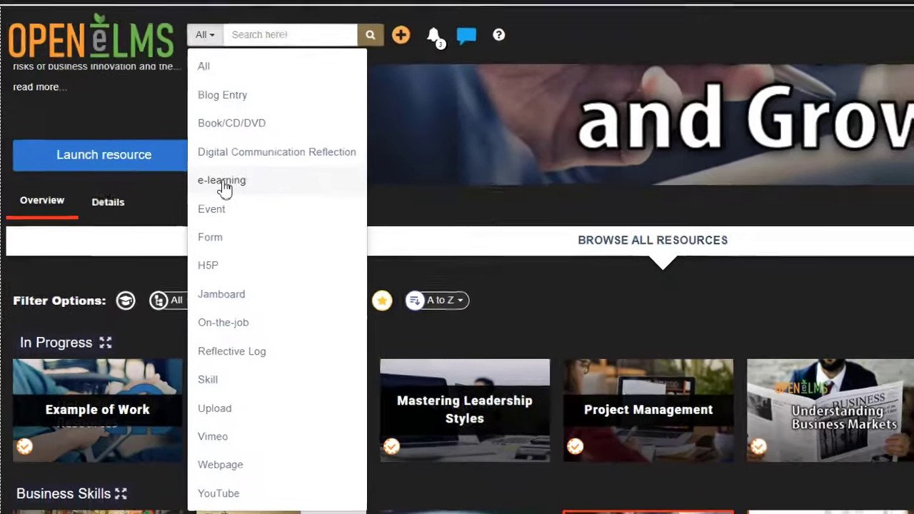
pyautogui.click(224, 184)
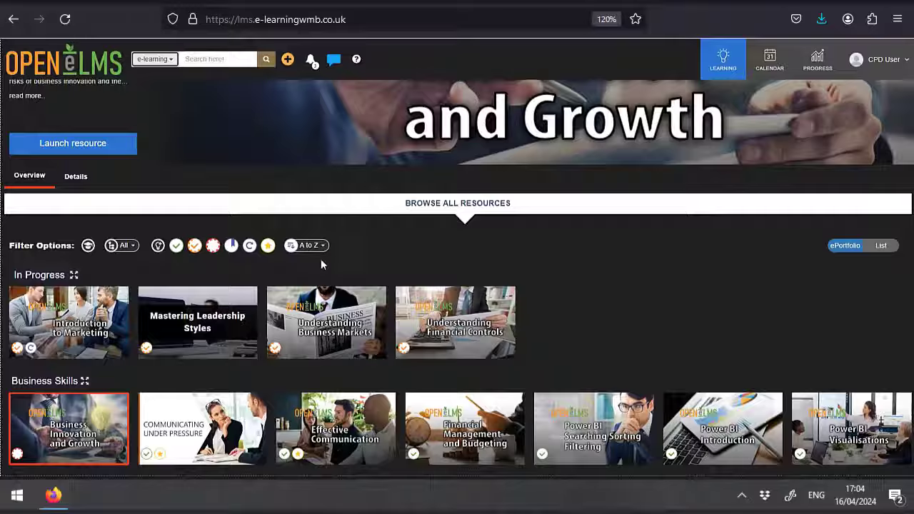
pyautogui.scroll(-3, 321, 258)
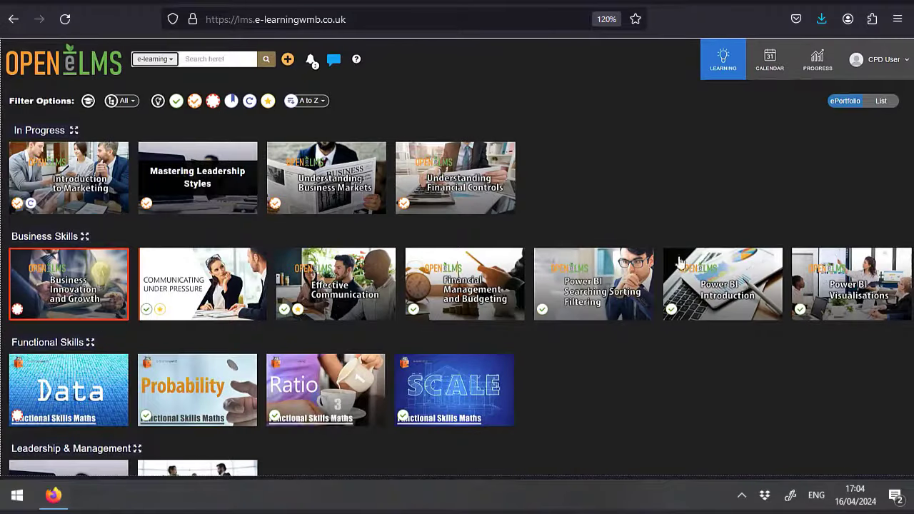
pyautogui.scroll(-3, 160, 410)
pyautogui.scroll(8, 143, 357)
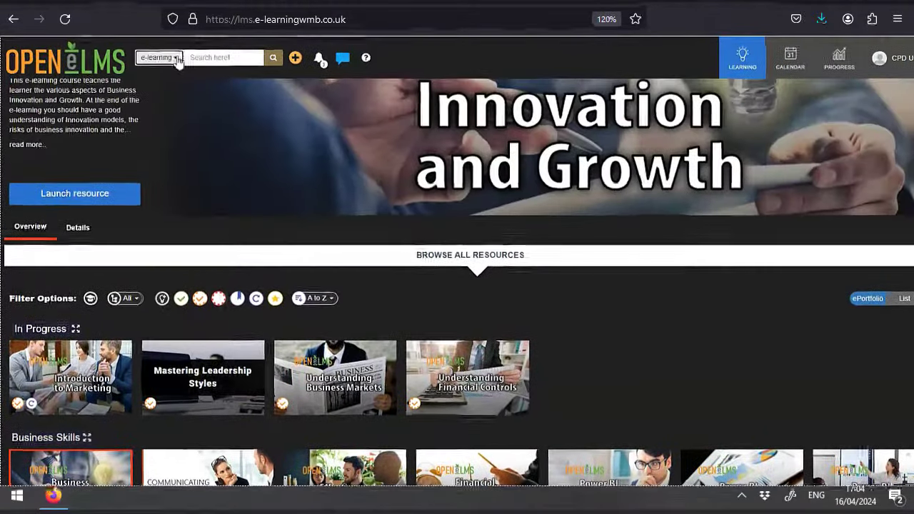
pyautogui.click(155, 59)
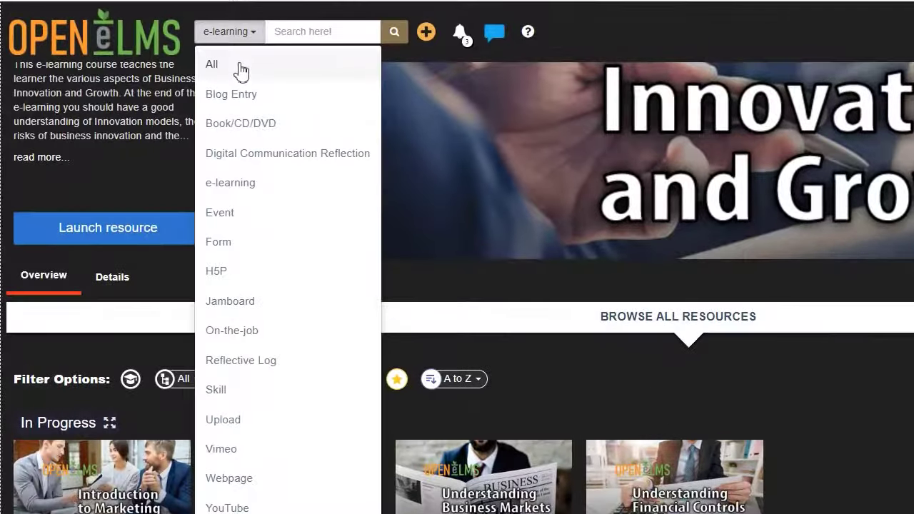
pyautogui.click(221, 67)
pyautogui.click(305, 37)
pyautogui.write('lead')
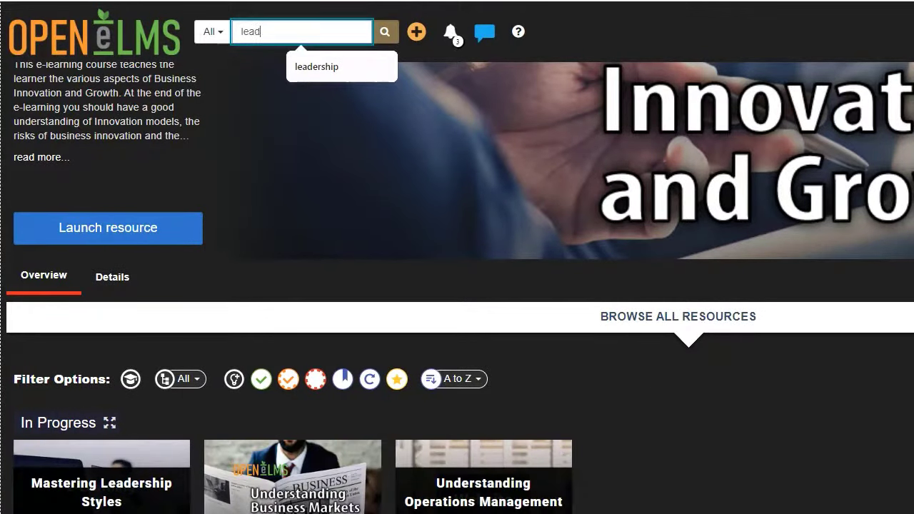
pyautogui.click(332, 68)
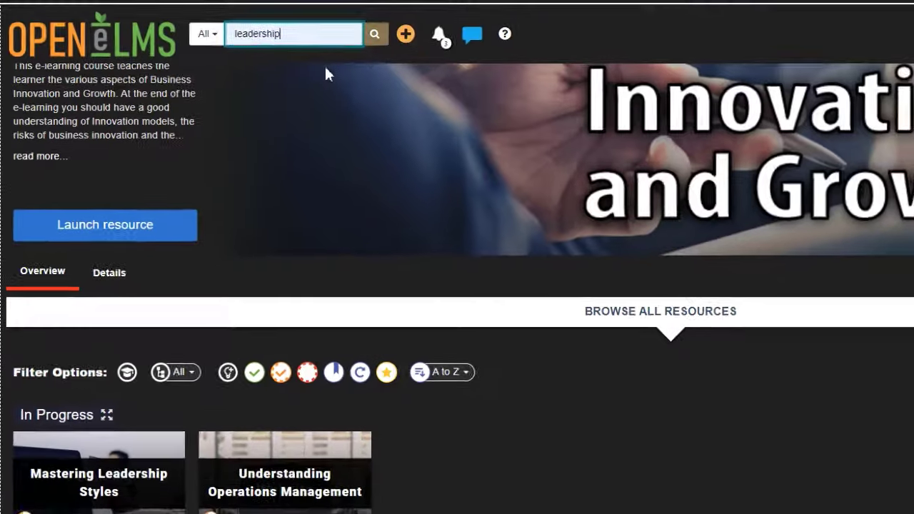
# Try the Team Management and Change Management module filters, then tick Select all modules.
pyautogui.scroll(-5, 228, 267)
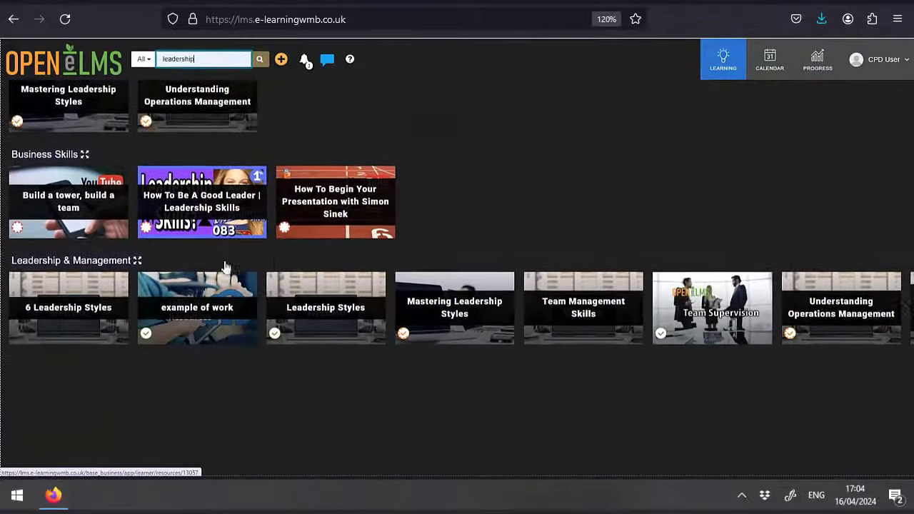
pyautogui.scroll(1, 294, 284)
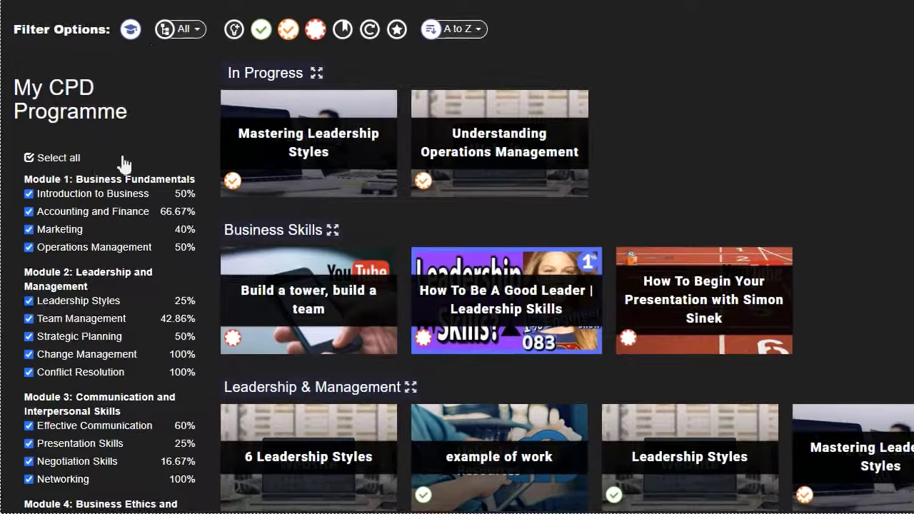
pyautogui.click(30, 158)
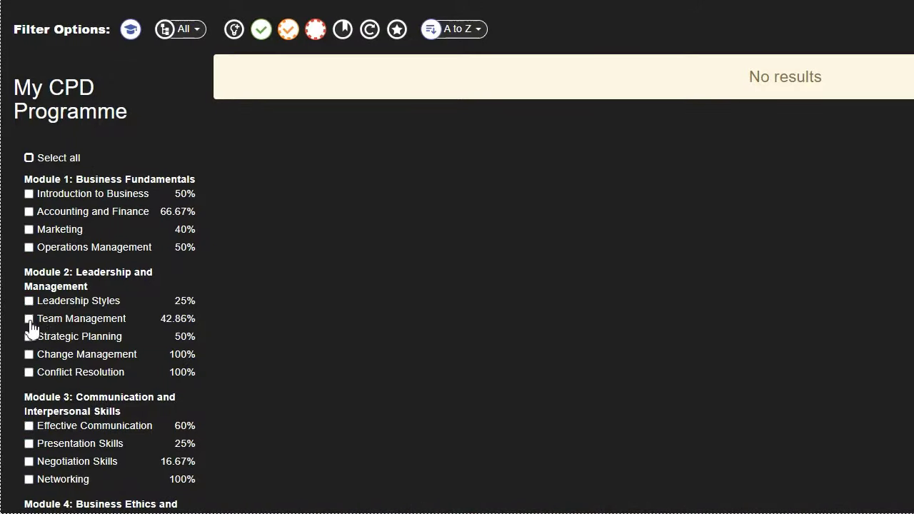
pyautogui.click(29, 158)
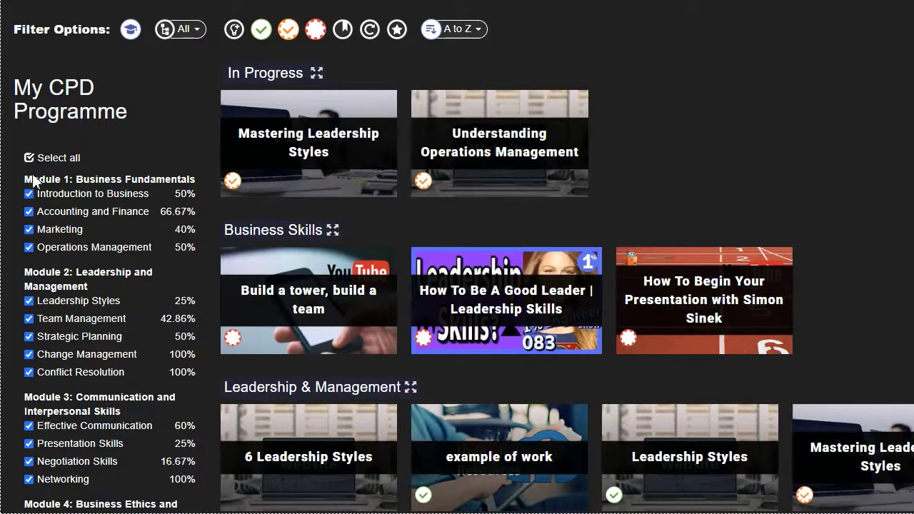
pyautogui.click(30, 158)
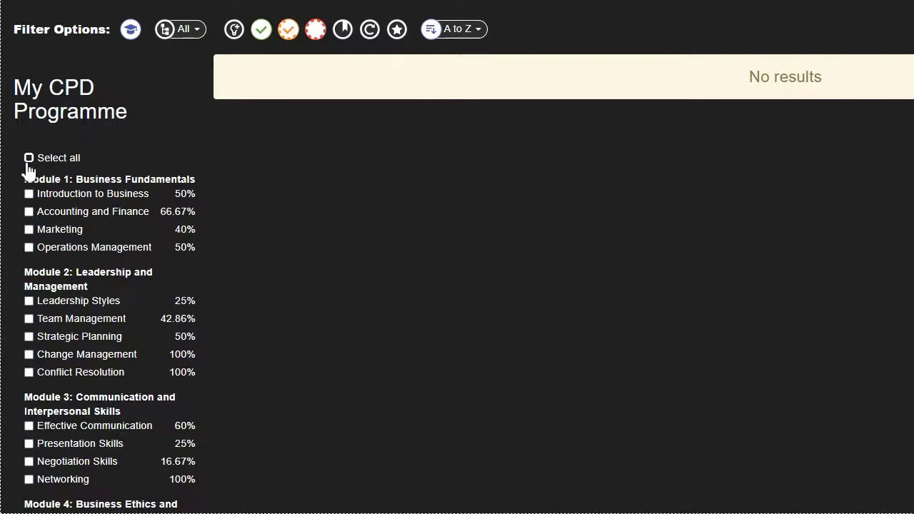
pyautogui.click(29, 319)
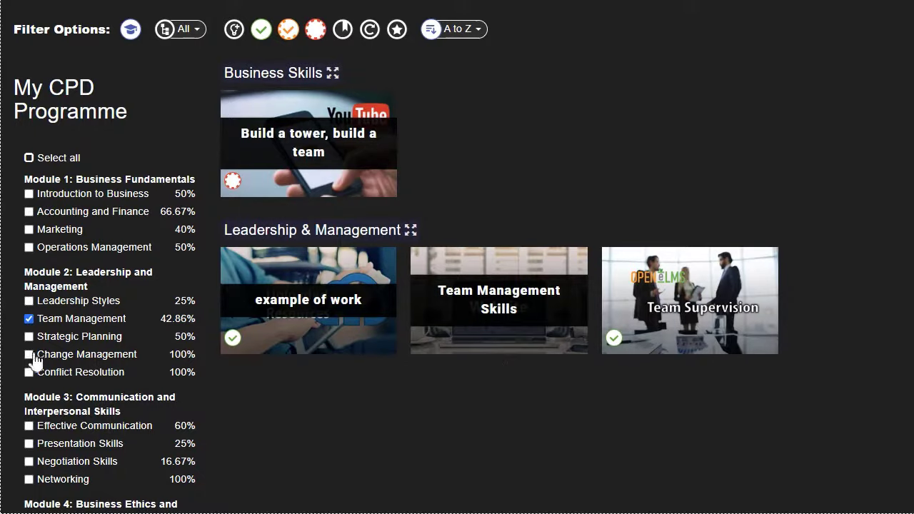
pyautogui.click(30, 318)
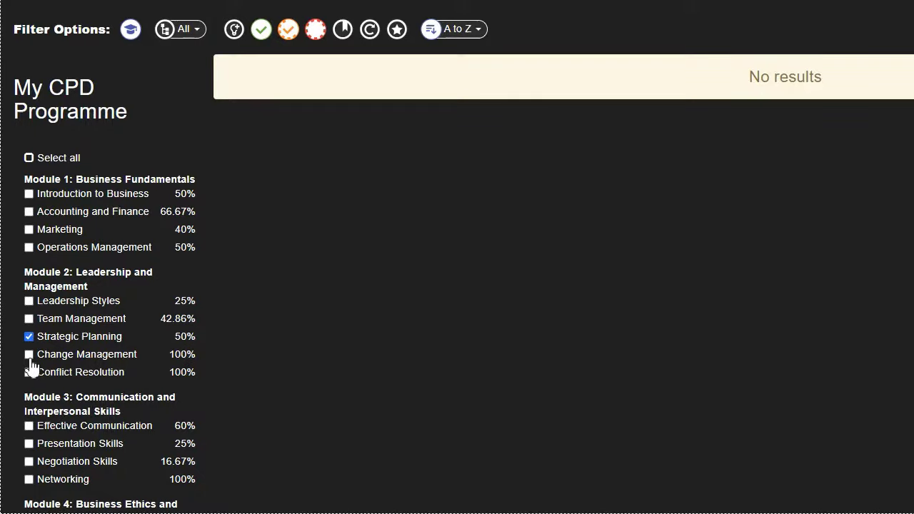
pyautogui.click(30, 338)
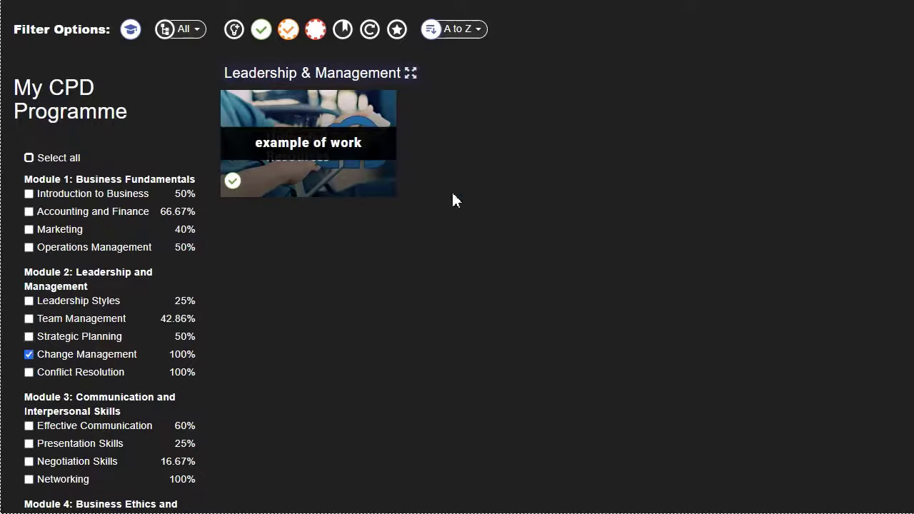
pyautogui.click(27, 158)
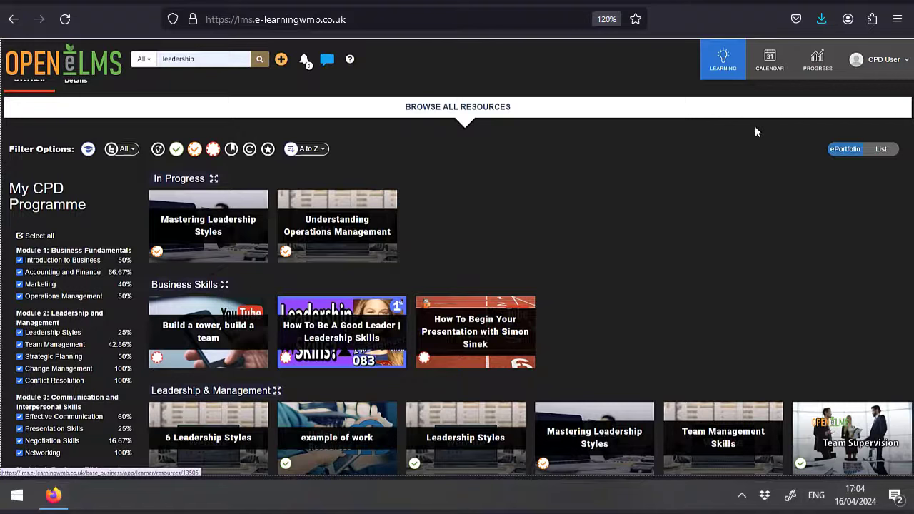
# Switch to List view, inspect the Enrolled, Type, Status and date filters, and sort by Status.
pyautogui.click(883, 149)
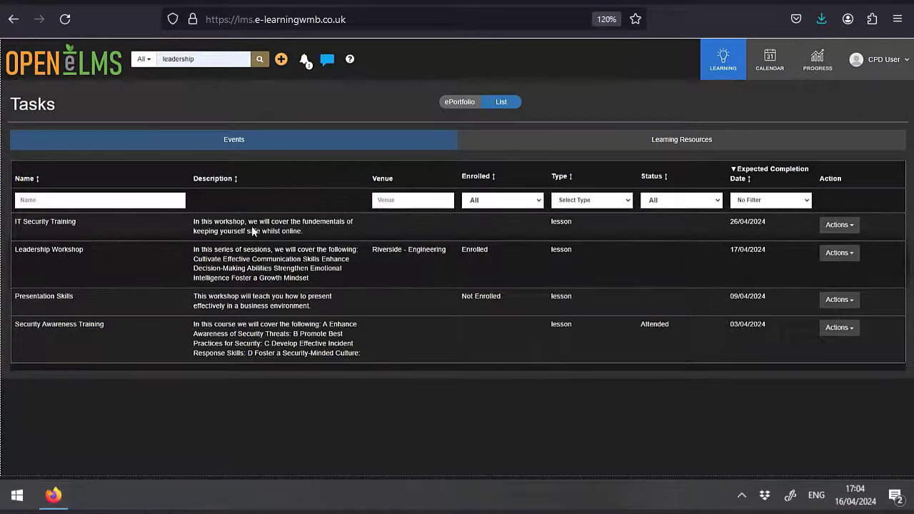
pyautogui.click(476, 204)
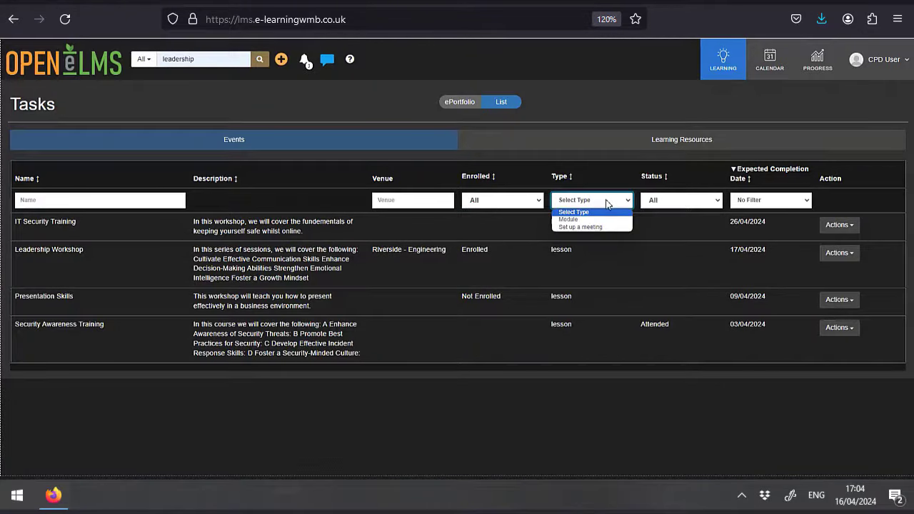
pyautogui.click(700, 201)
pyautogui.click(691, 202)
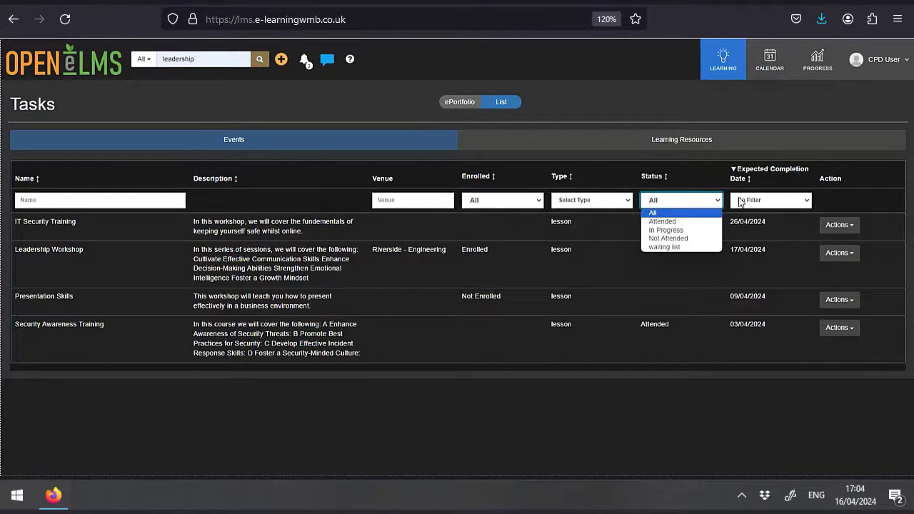
pyautogui.click(741, 202)
pyautogui.click(750, 199)
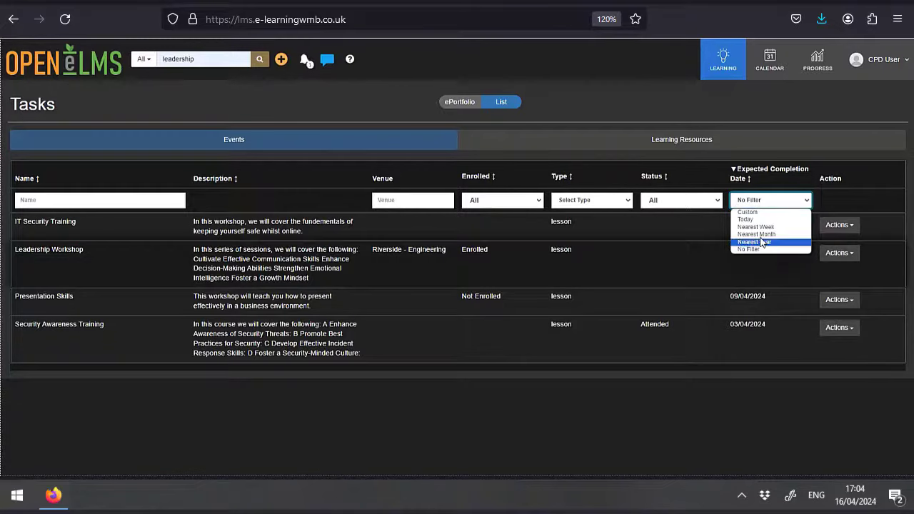
pyautogui.click(709, 178)
pyautogui.click(709, 178)
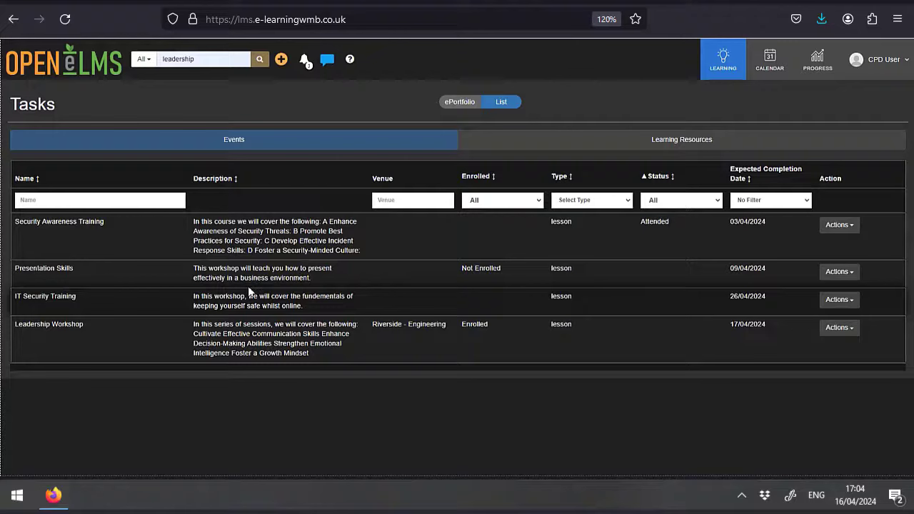
# On the Learning Resources list, check the filters and view the Risk Assessment resource.
pyautogui.click(699, 146)
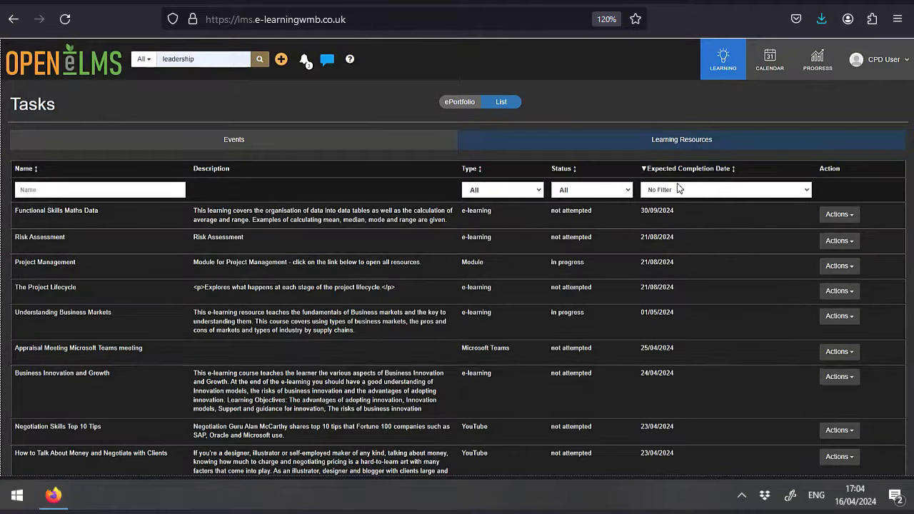
pyautogui.click(88, 189)
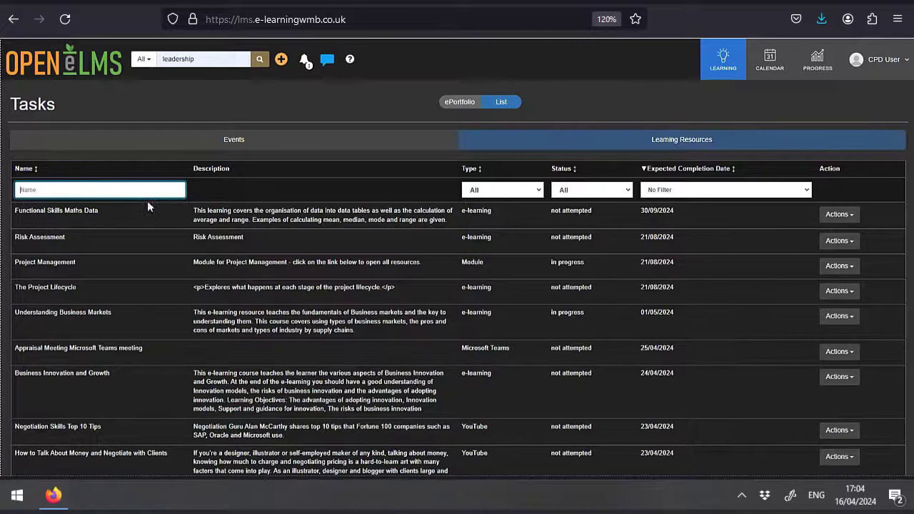
pyautogui.click(474, 190)
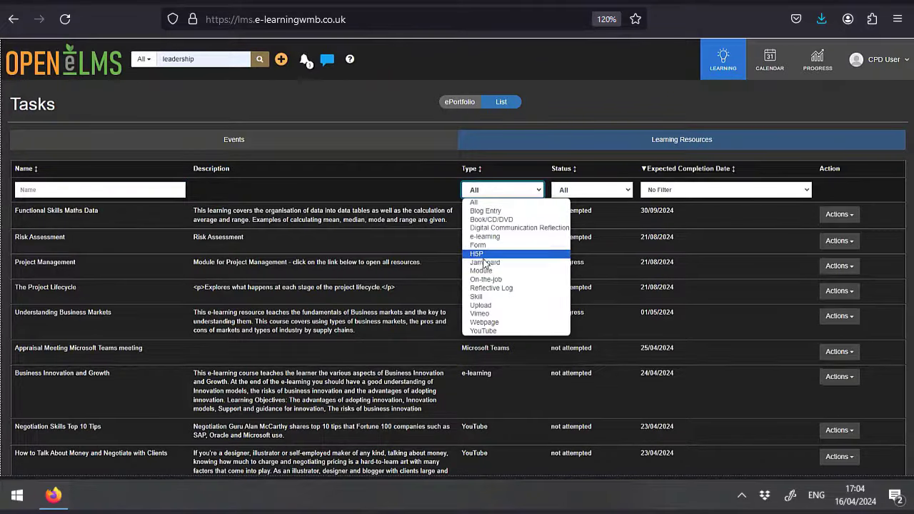
pyautogui.click(620, 190)
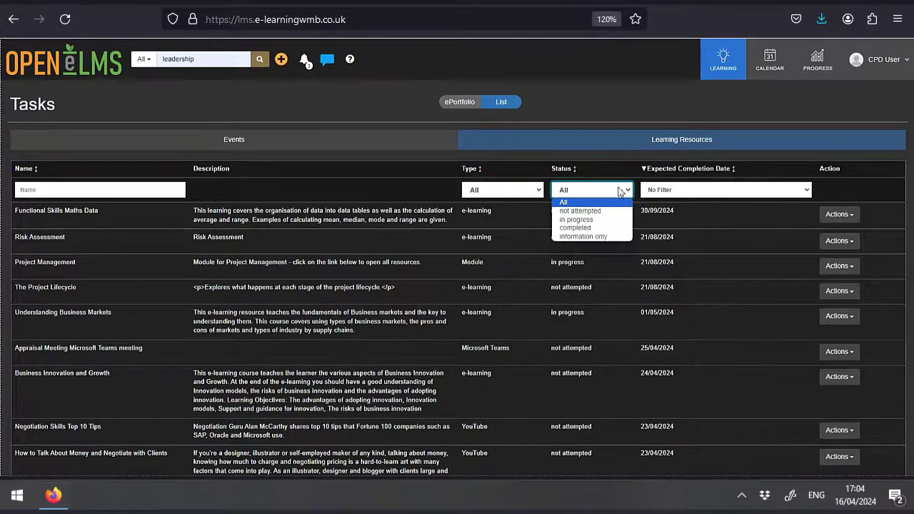
pyautogui.click(686, 190)
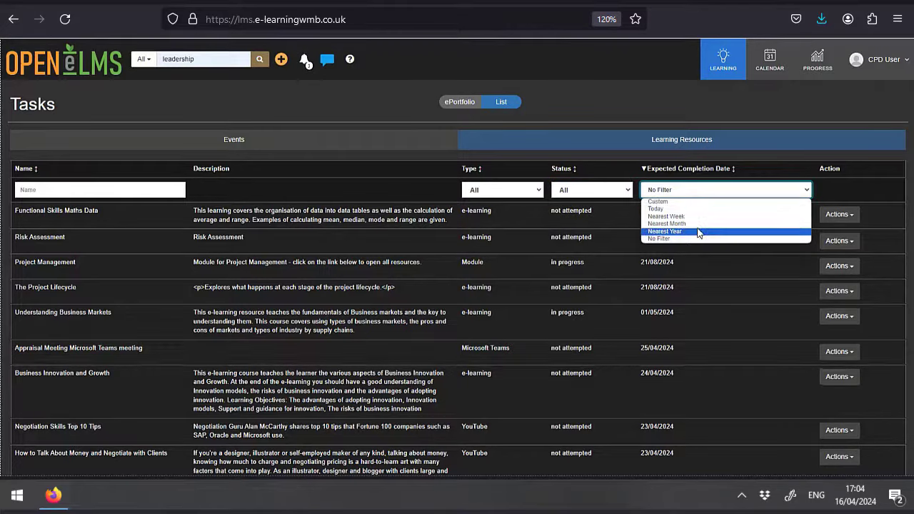
pyautogui.click(842, 241)
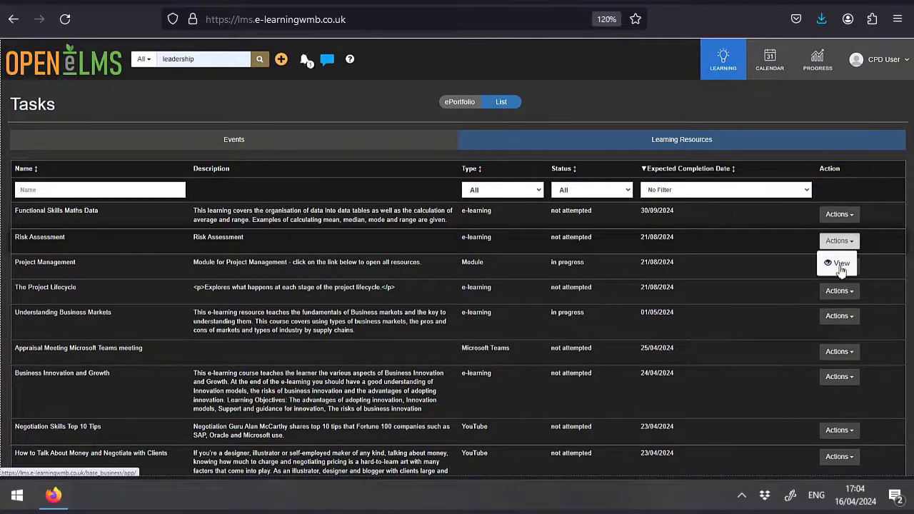
pyautogui.click(840, 264)
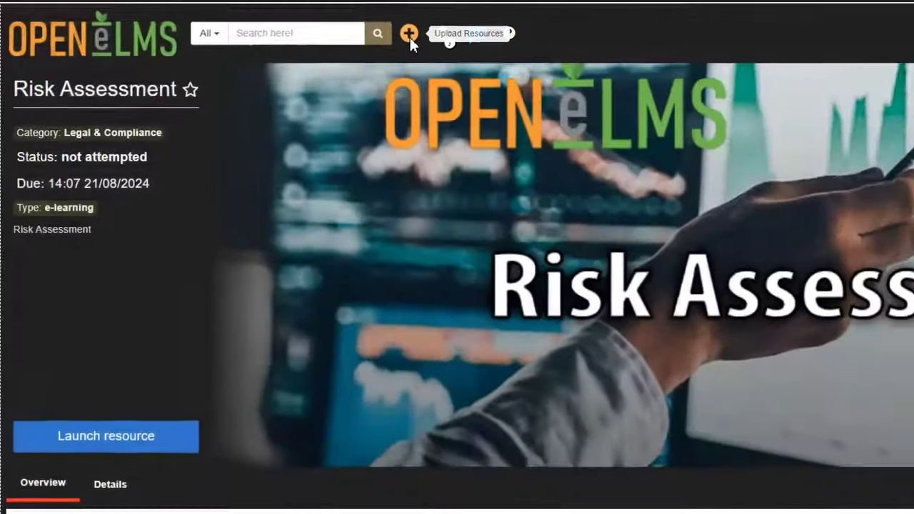
# Create upload 'Example piece of work': type Examples of work gathered, category HR, description 'This is my work'.
pyautogui.click(415, 33)
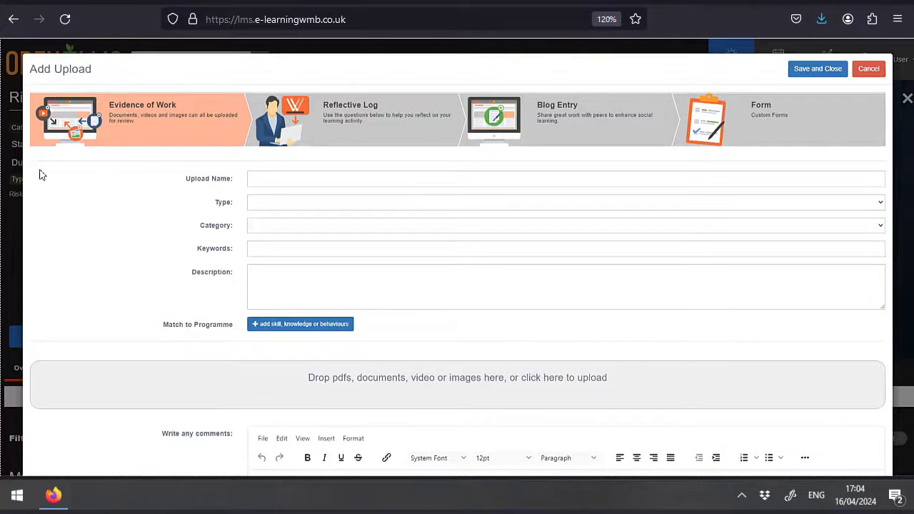
pyautogui.click(447, 183)
pyautogui.write('Example pie')
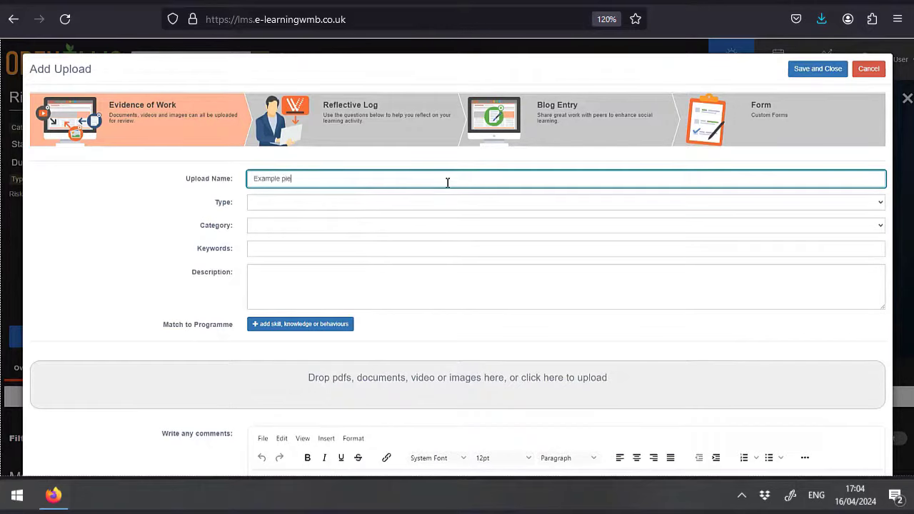
pyautogui.write('ce of work')
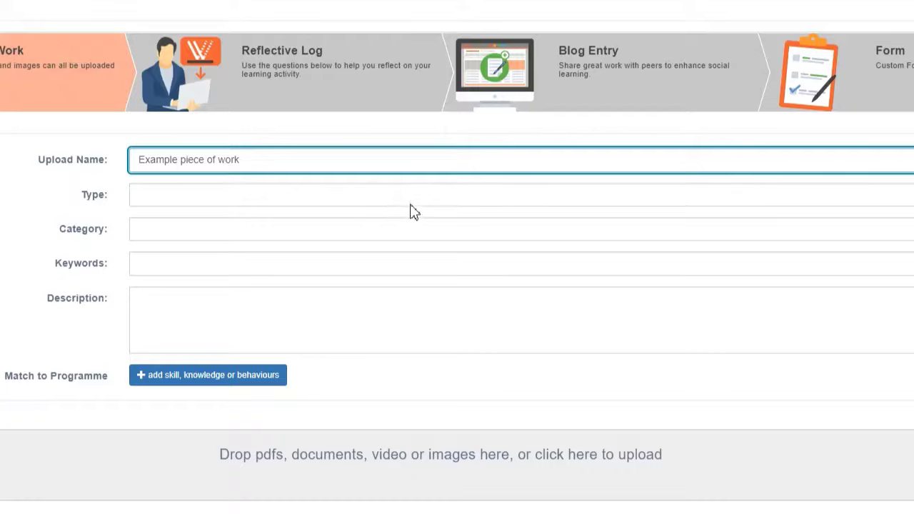
pyautogui.click(419, 201)
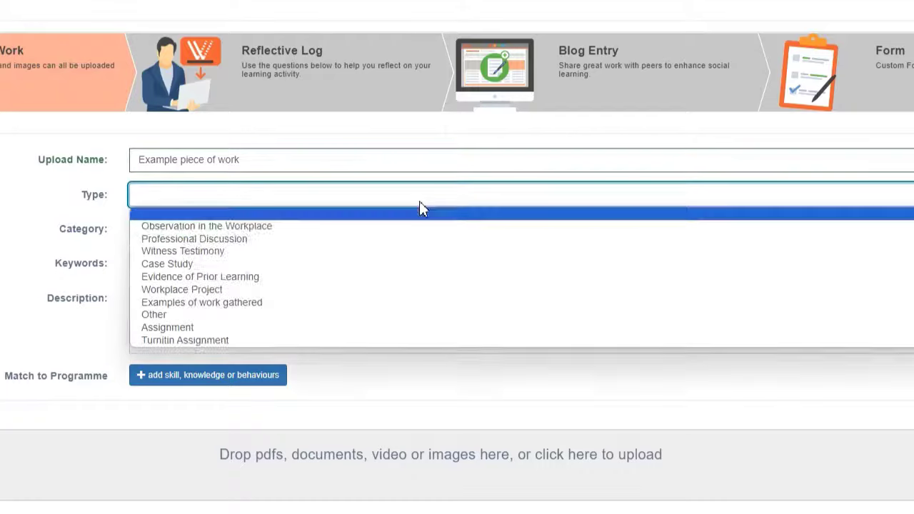
pyautogui.click(175, 303)
pyautogui.click(182, 236)
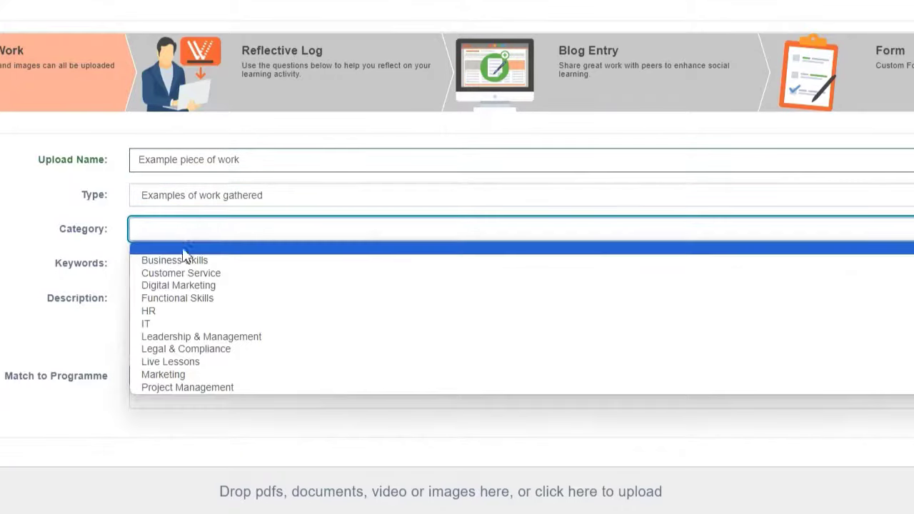
pyautogui.click(184, 314)
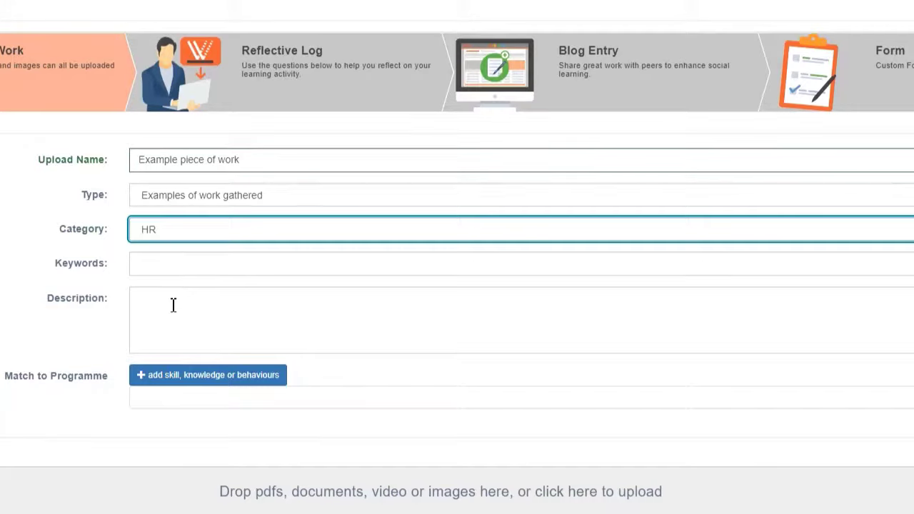
pyautogui.click(172, 305)
pyautogui.write('This is my')
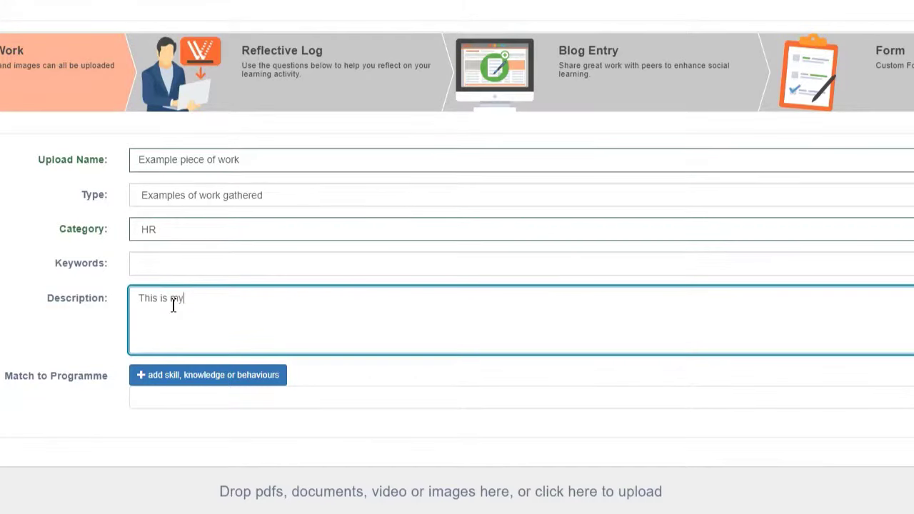
pyautogui.write(' work')
# Match it in My CPD Programme to Introduction to Business, Marketing and Operations Management.
pyautogui.click(226, 366)
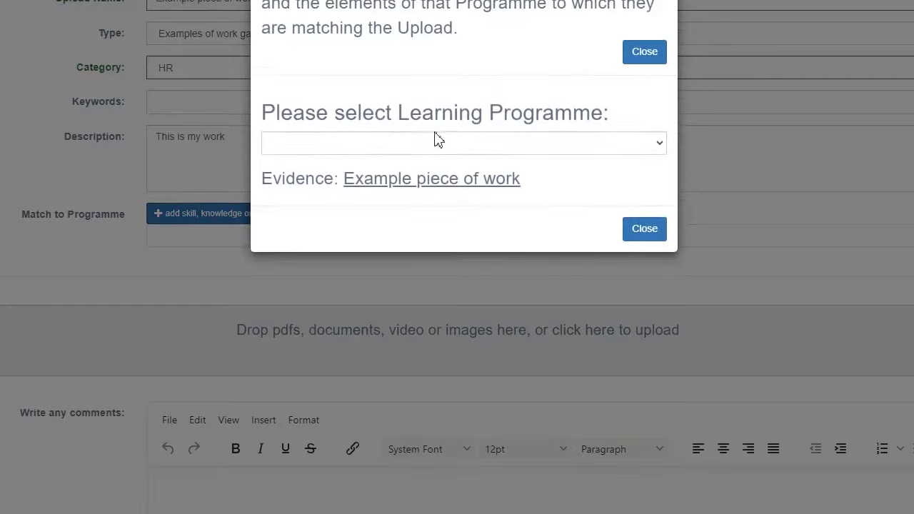
pyautogui.click(438, 142)
pyautogui.click(438, 177)
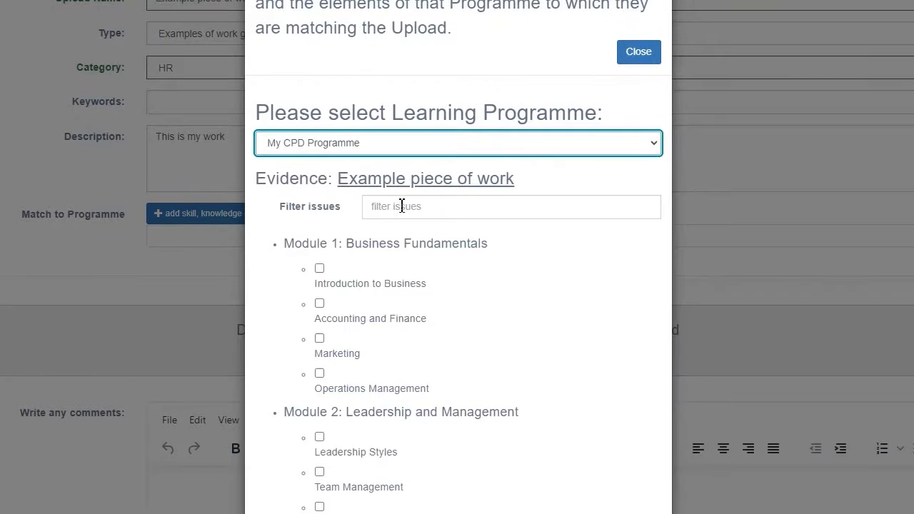
pyautogui.click(320, 269)
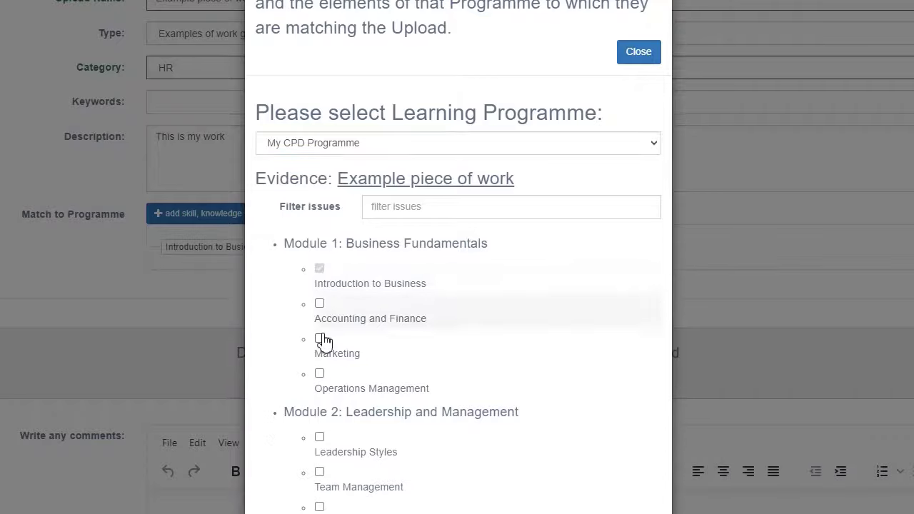
pyautogui.click(319, 373)
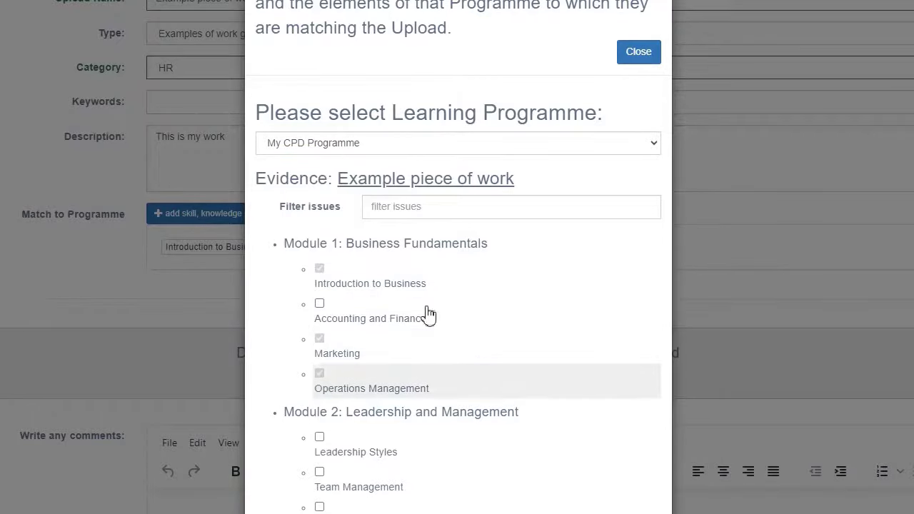
pyautogui.click(636, 52)
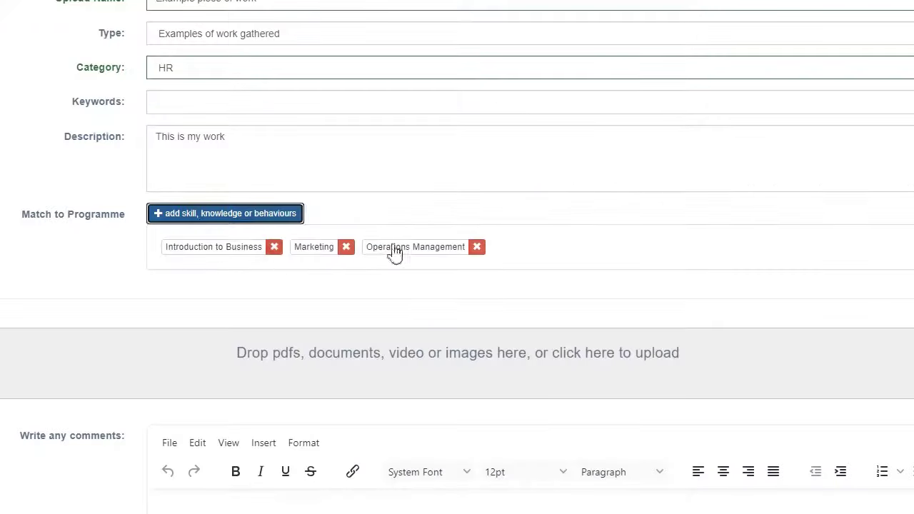
# Attach Learning_Performance_report_660ebff447561.xlsx, sign off with 2 hours, and submit for approval.
pyautogui.scroll(-2, 673, 259)
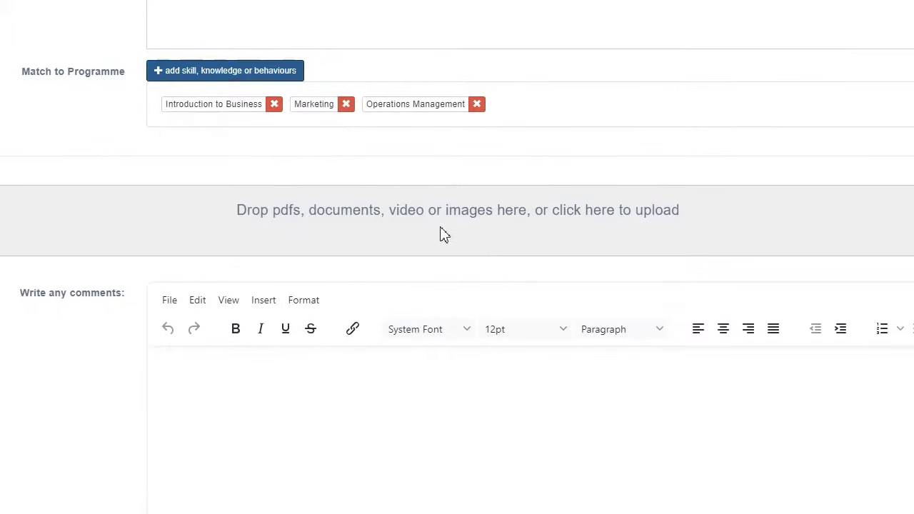
pyautogui.click(153, 251)
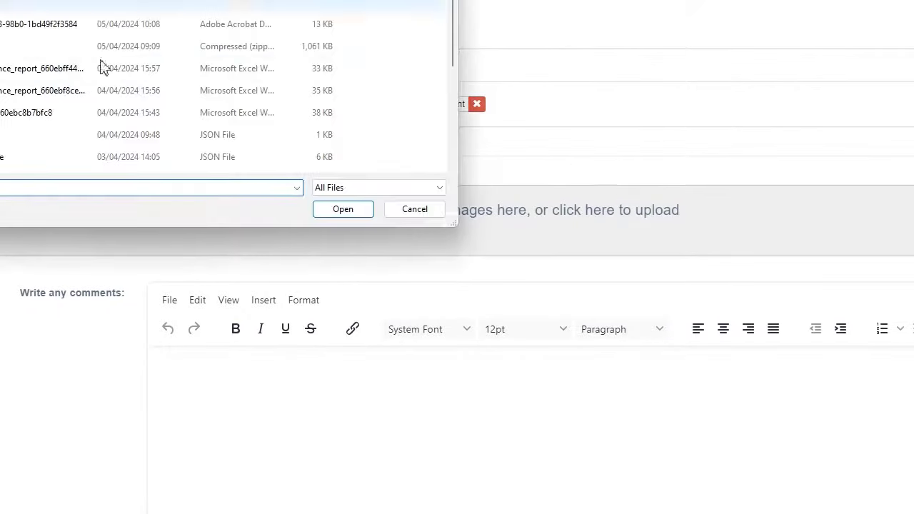
pyautogui.click(129, 68)
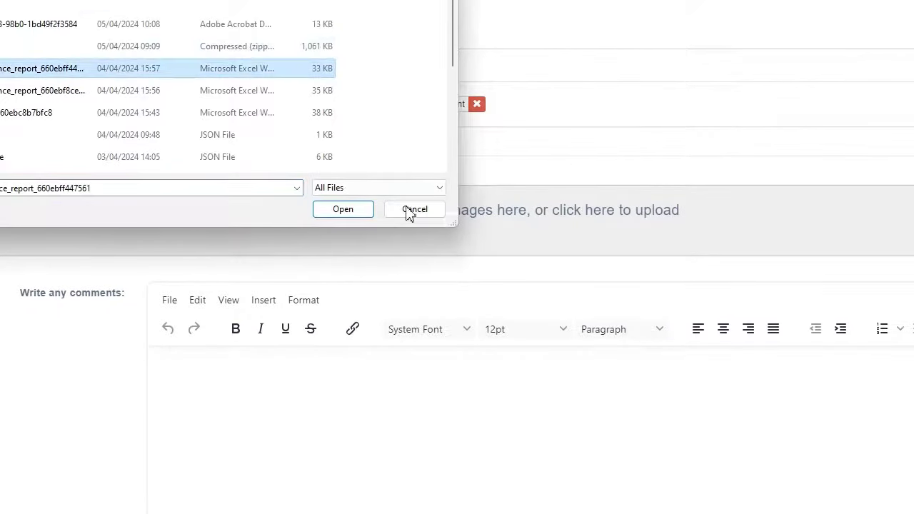
pyautogui.click(332, 210)
pyautogui.scroll(-2, 459, 391)
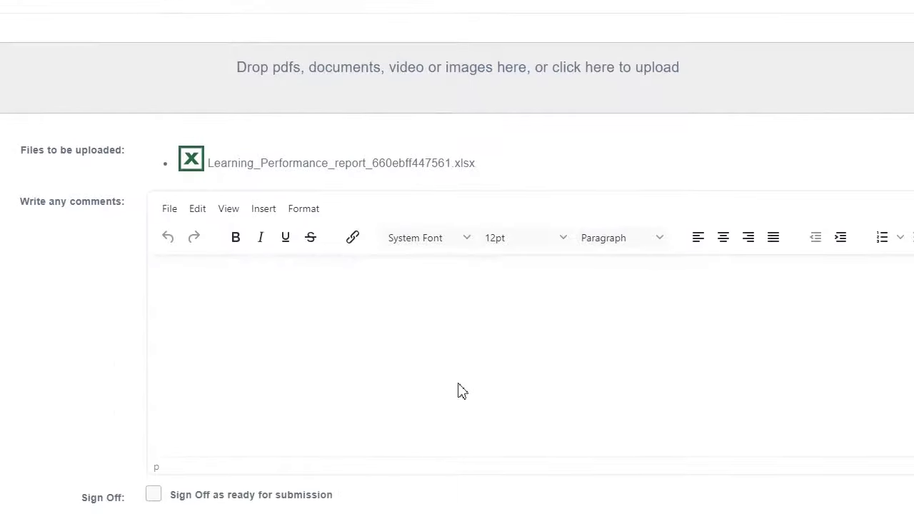
pyautogui.scroll(-1, 388, 335)
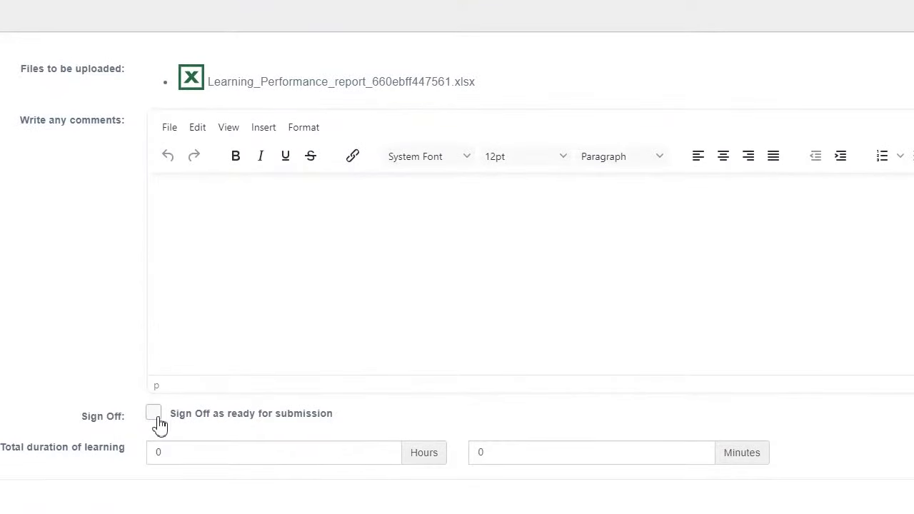
pyautogui.moveTo(170, 447); pyautogui.dragTo(143, 450)
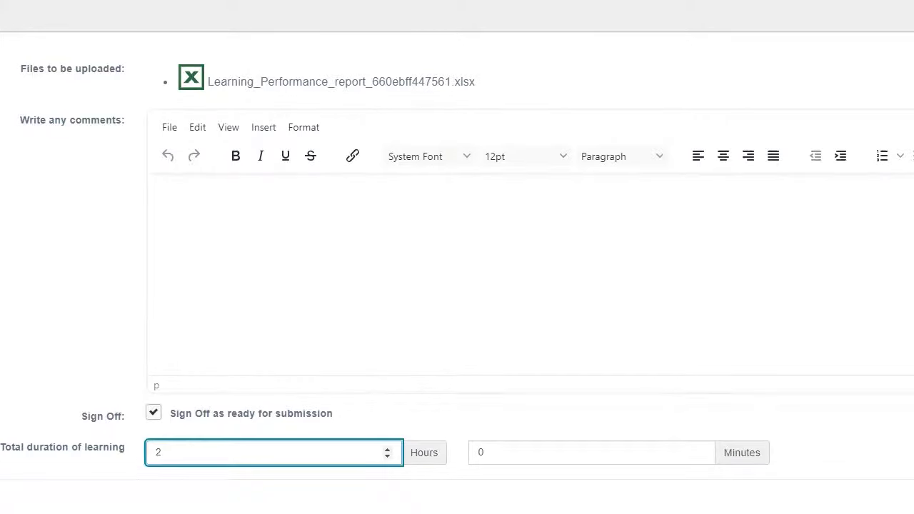
pyautogui.press('Return')
pyautogui.click(610, 59)
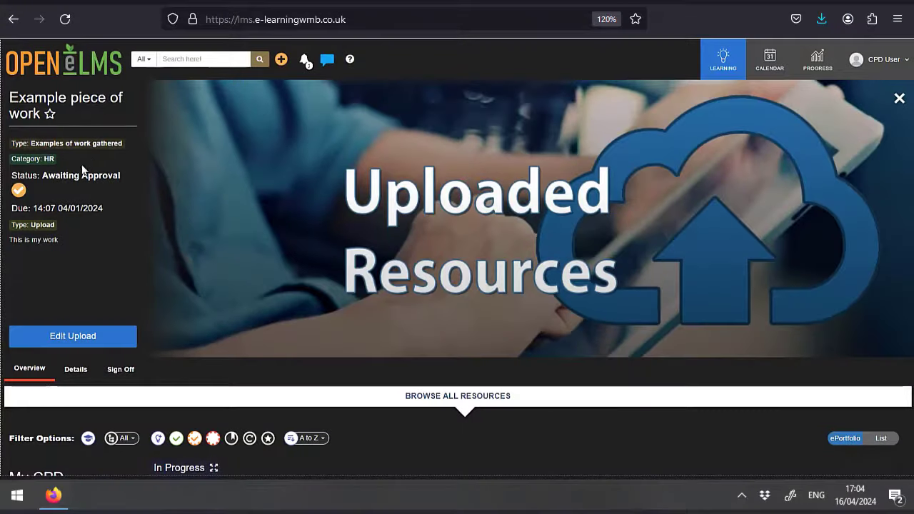
pyautogui.click(83, 377)
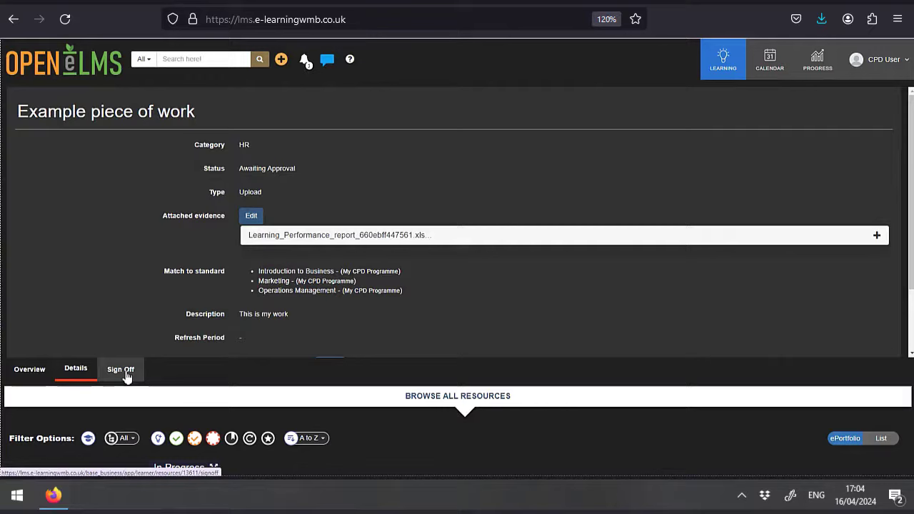
pyautogui.scroll(-2, 384, 288)
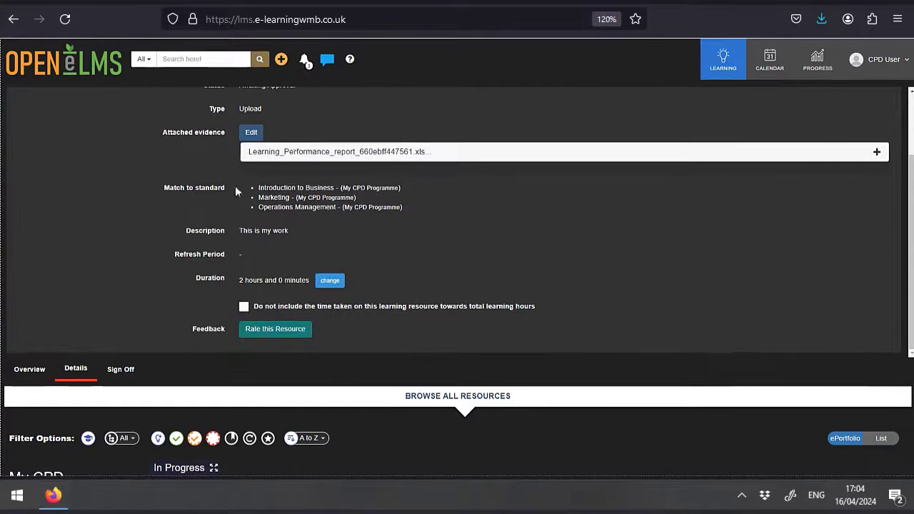
pyautogui.click(120, 370)
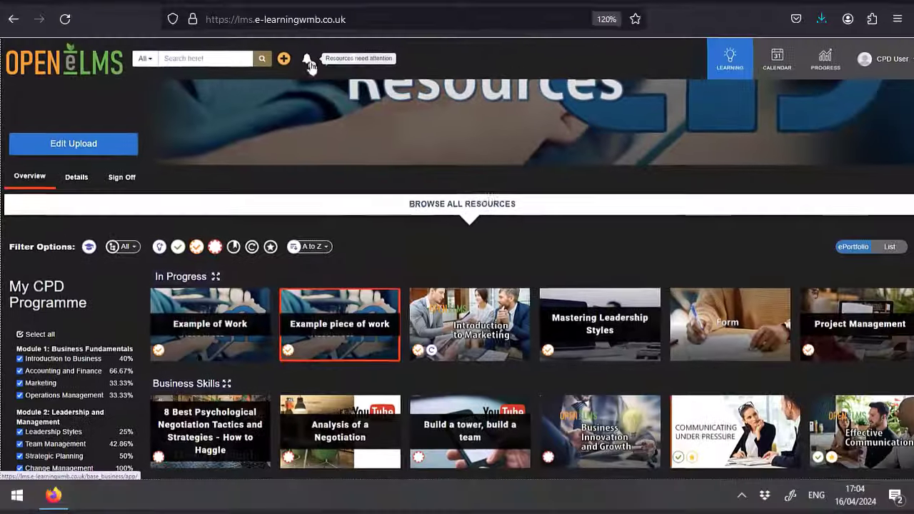
# Open the Example of Work sign-off from the notifications and read the coach's feedback.
pyautogui.click(452, 47)
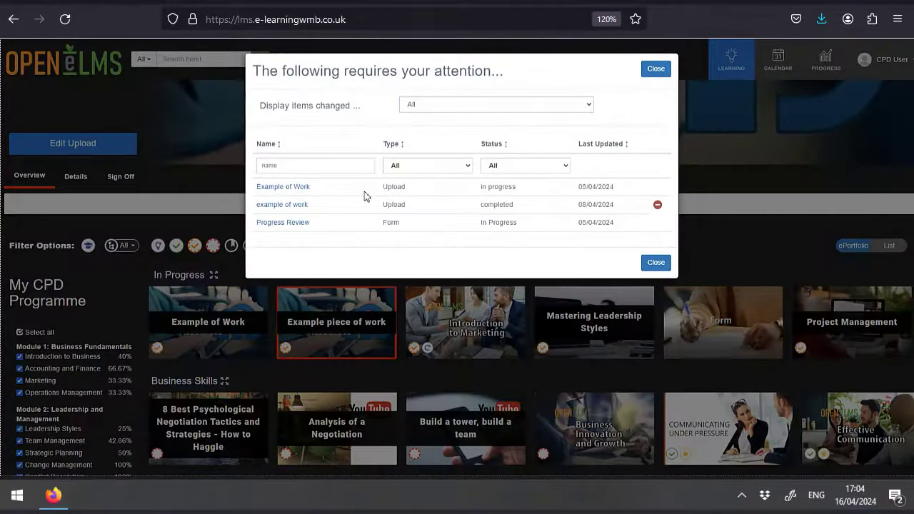
pyautogui.click(296, 188)
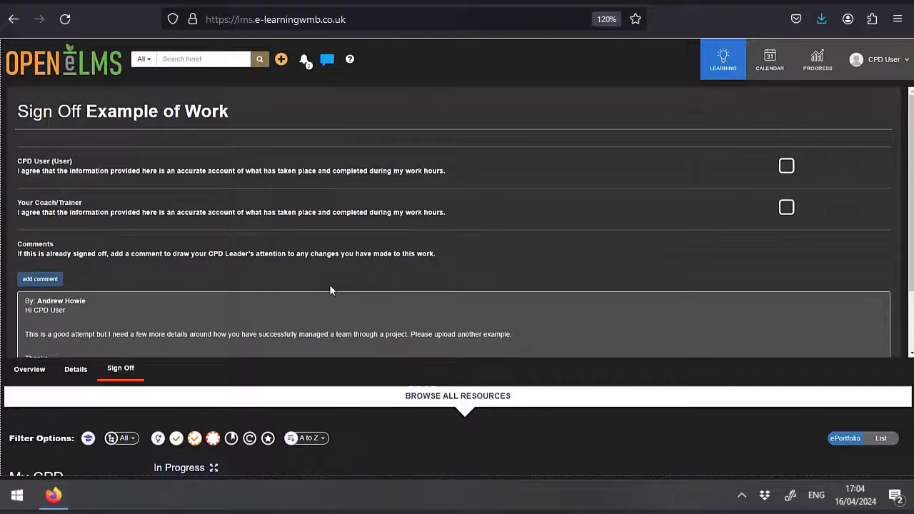
pyautogui.scroll(-1, 408, 299)
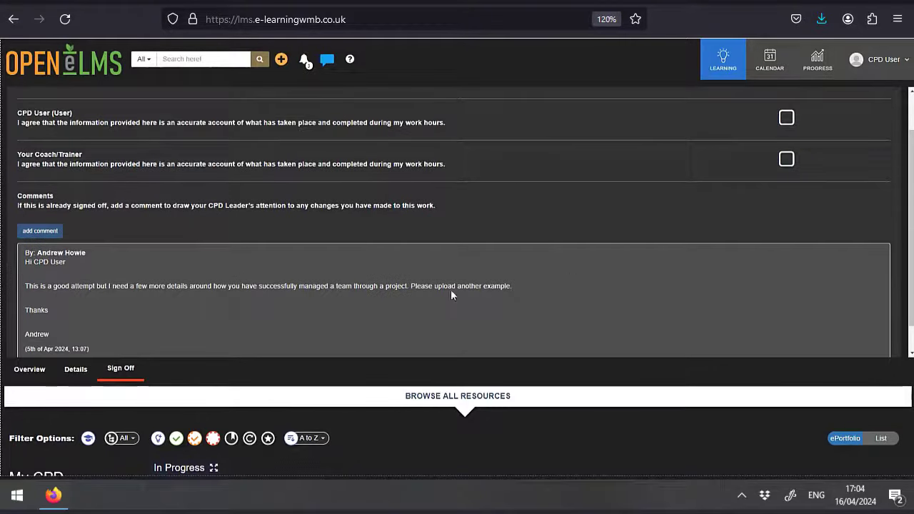
# Open the Progress Review form from the notifications, look through it, and cancel without saving.
pyautogui.click(304, 60)
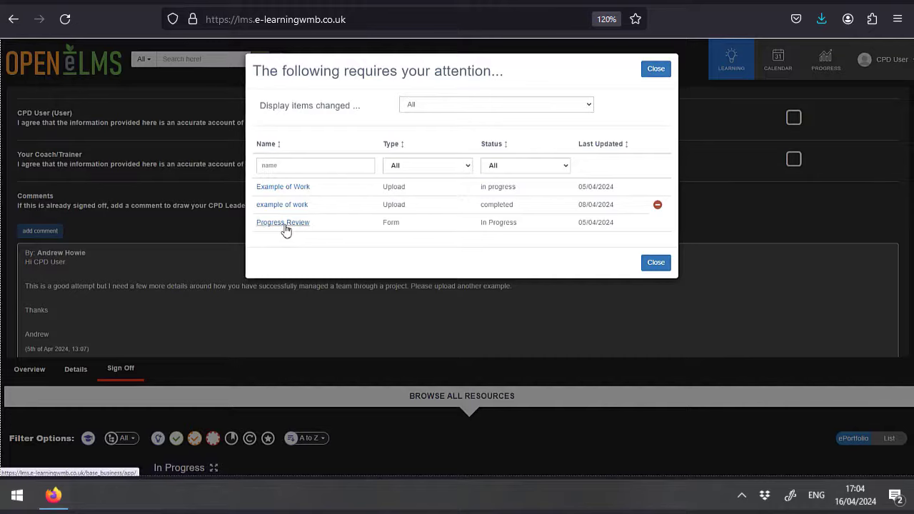
pyautogui.click(283, 223)
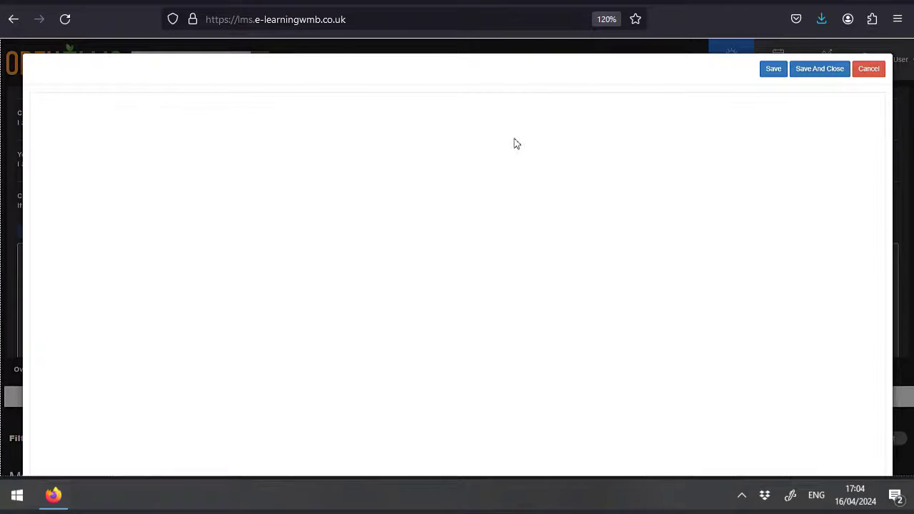
pyautogui.scroll(-15, 531, 278)
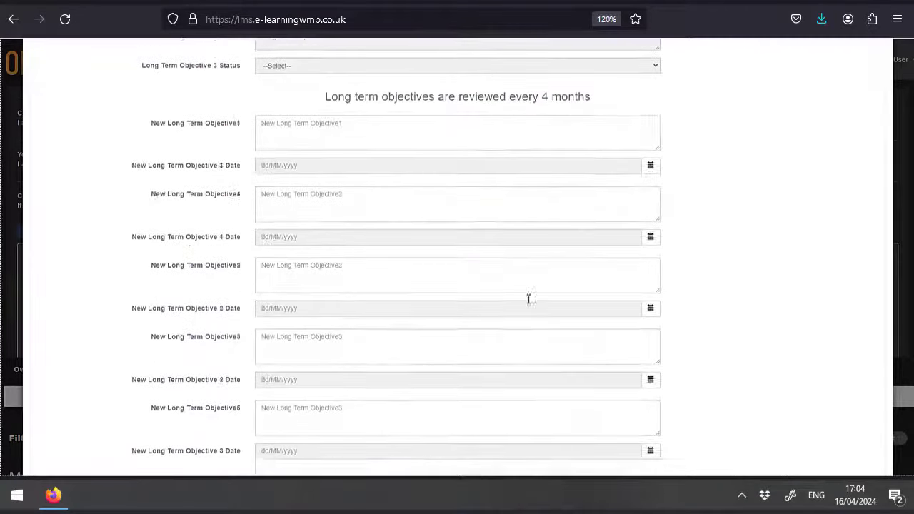
pyautogui.scroll(-10, 433, 259)
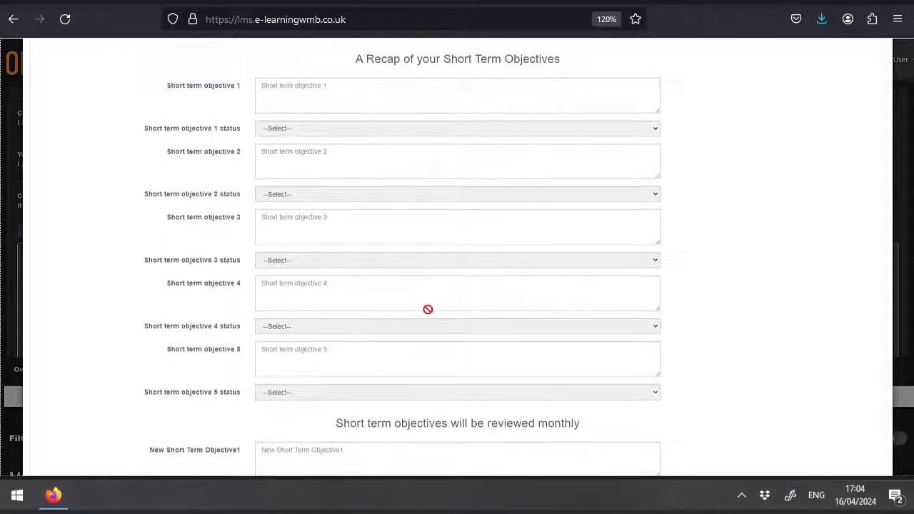
pyautogui.scroll(-12, 533, 301)
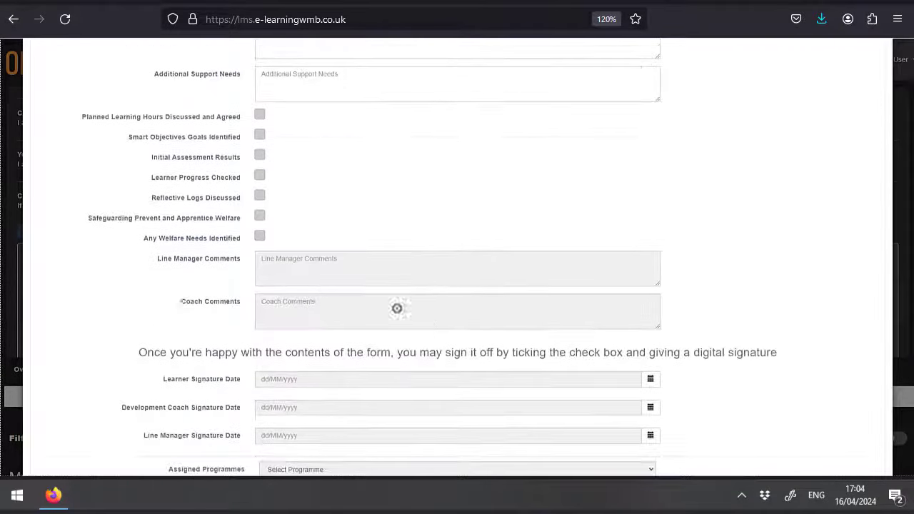
pyautogui.scroll(-7, 505, 381)
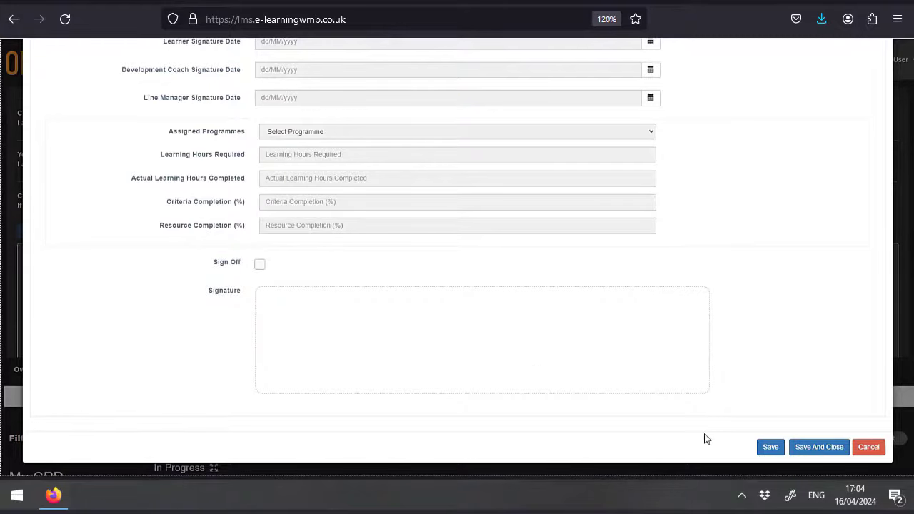
pyautogui.click(868, 447)
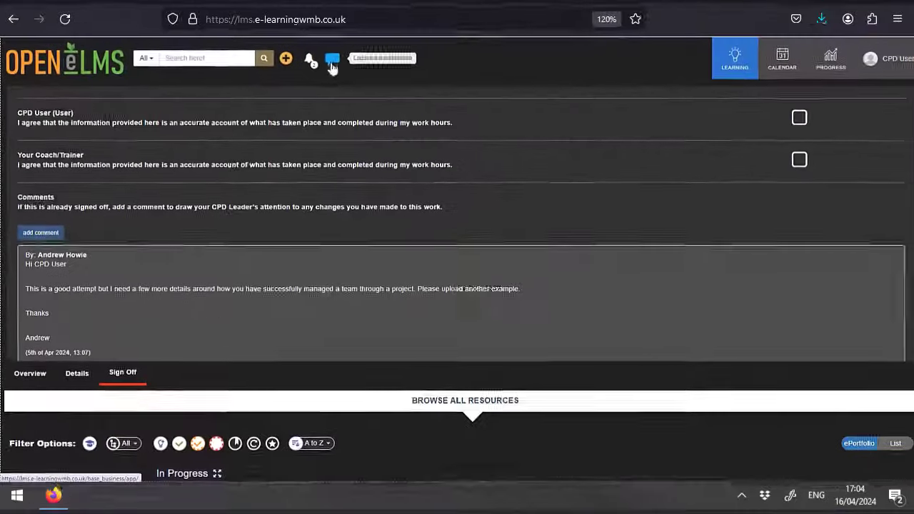
pyautogui.click(332, 63)
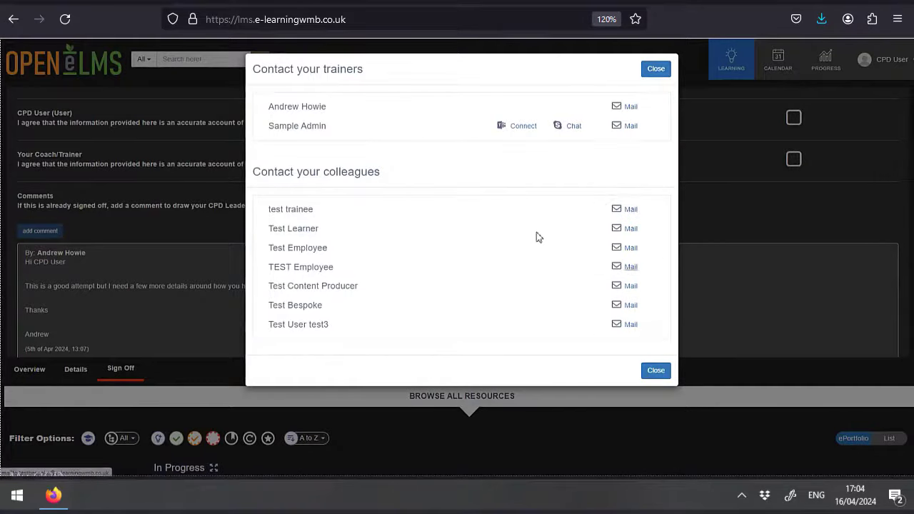
pyautogui.click(655, 68)
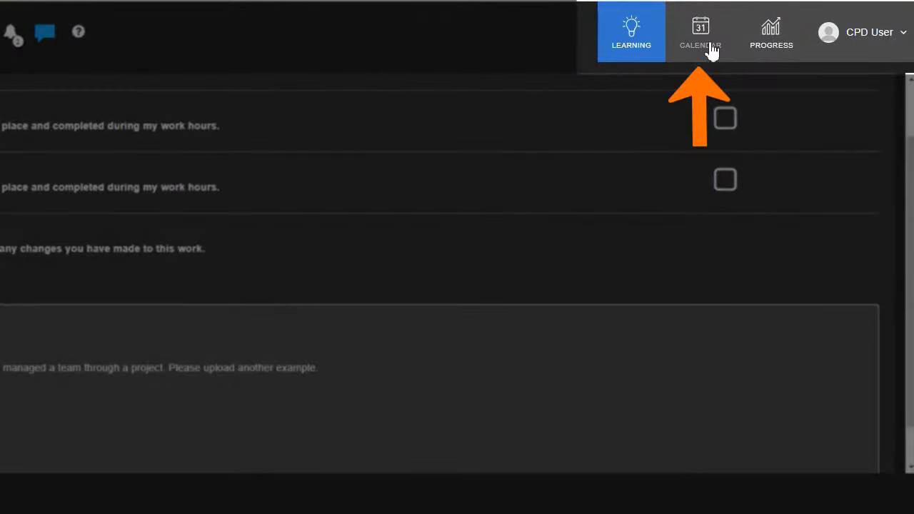
# Open the Leadership Principles Workshop from the calendar and view its lesson resources.
pyautogui.click(707, 52)
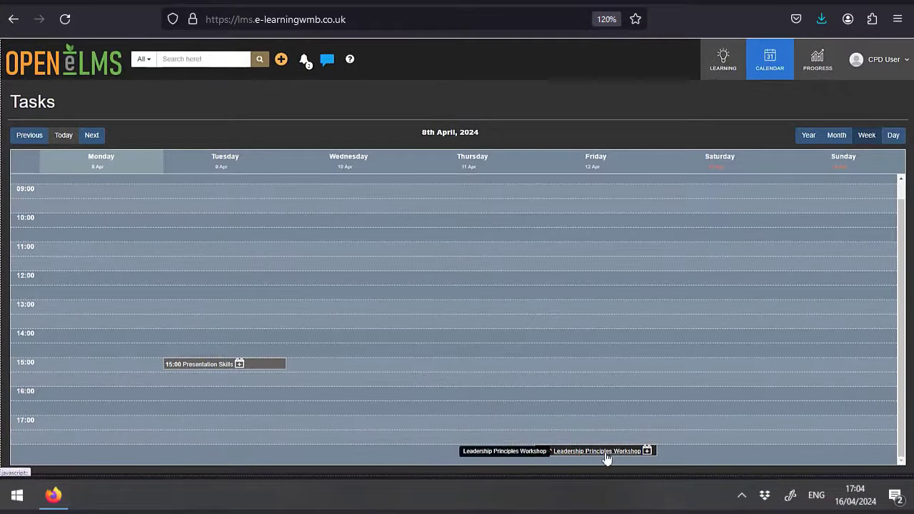
pyautogui.click(604, 457)
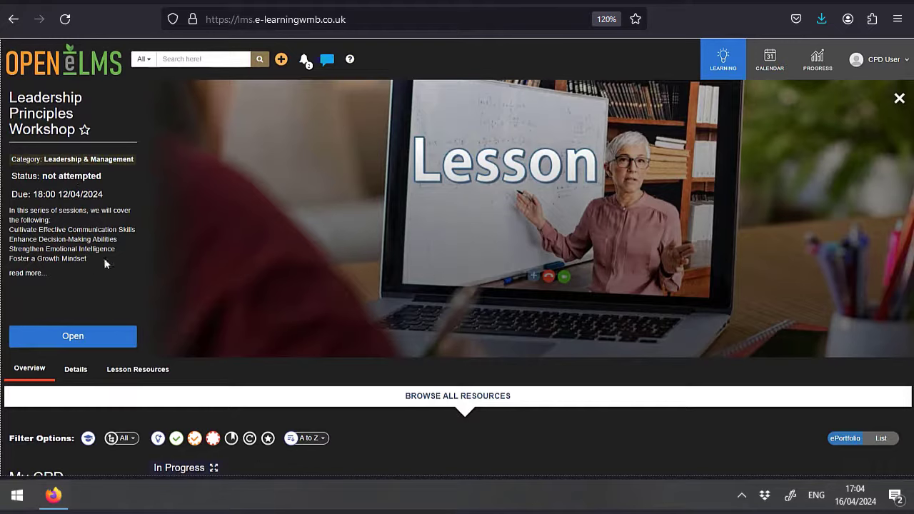
pyautogui.click(100, 341)
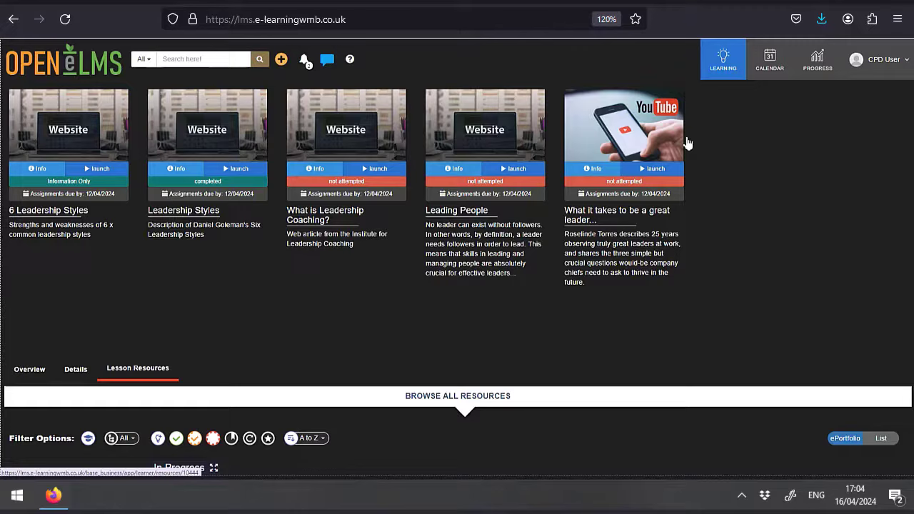
# View the Presentation Skills session details in the calendar, dismiss them, and return to the learning homepage.
pyautogui.click(771, 63)
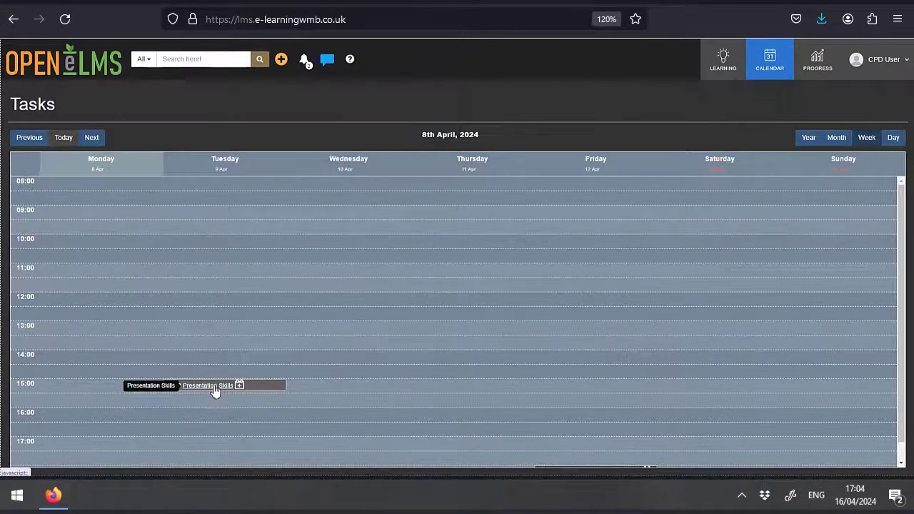
pyautogui.click(214, 389)
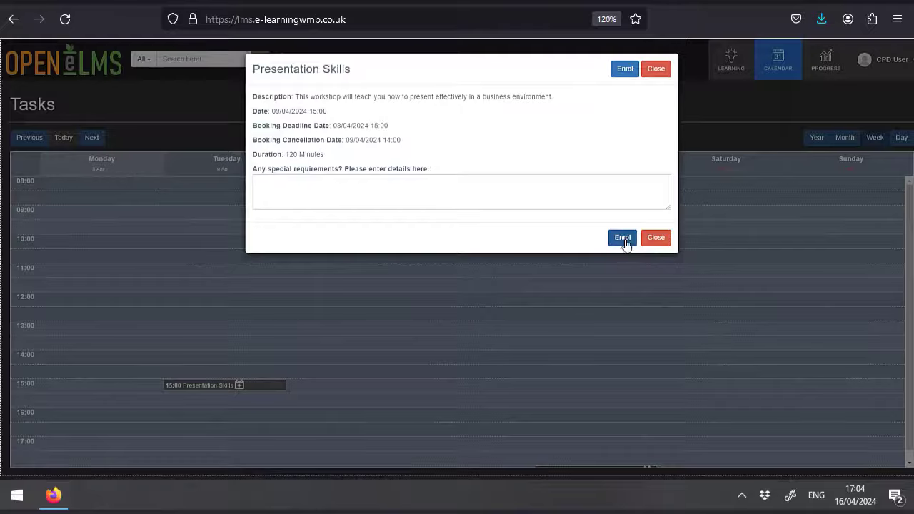
pyautogui.click(654, 238)
pyautogui.click(727, 71)
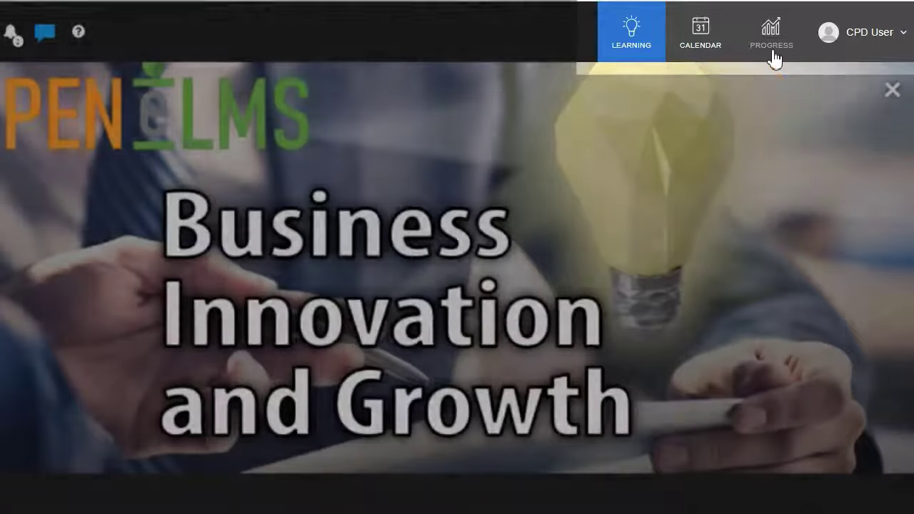
# Open the learner progress overview and expand the Learning Programmes section.
pyautogui.click(771, 60)
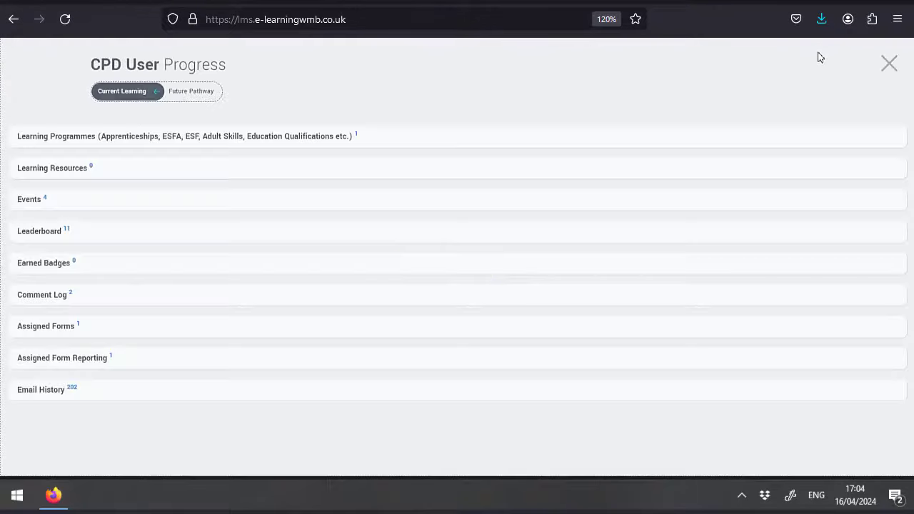
pyautogui.click(327, 145)
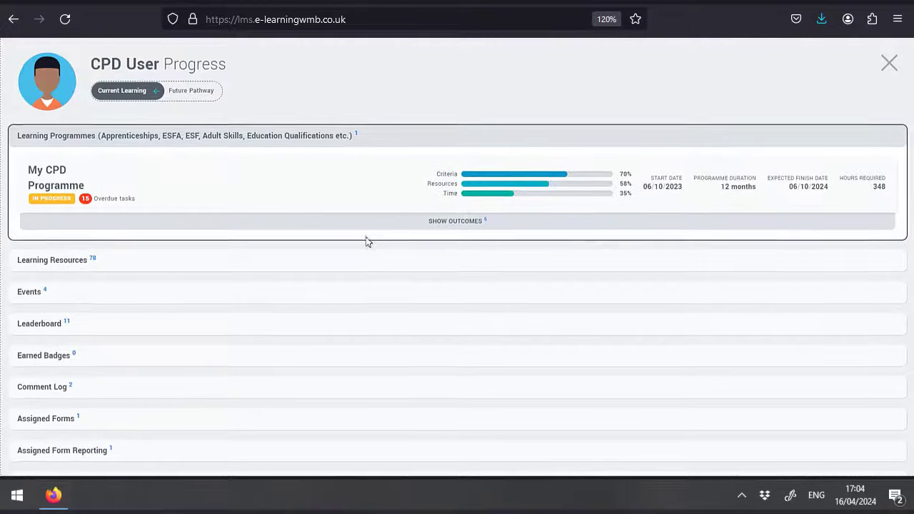
pyautogui.scroll(-1, 367, 240)
# Show outcomes for Module 1: Business Fundamentals and its Accounting and Finance resources, then hide them.
pyautogui.click(303, 202)
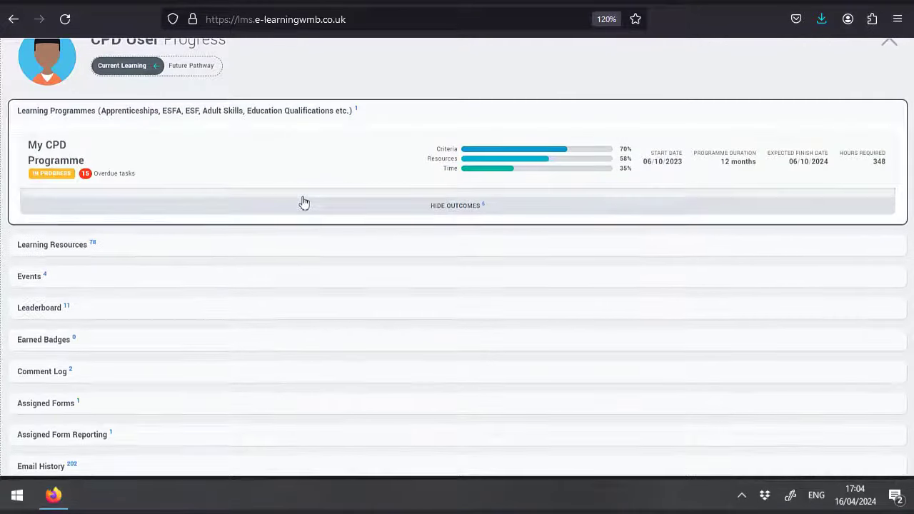
pyautogui.click(318, 206)
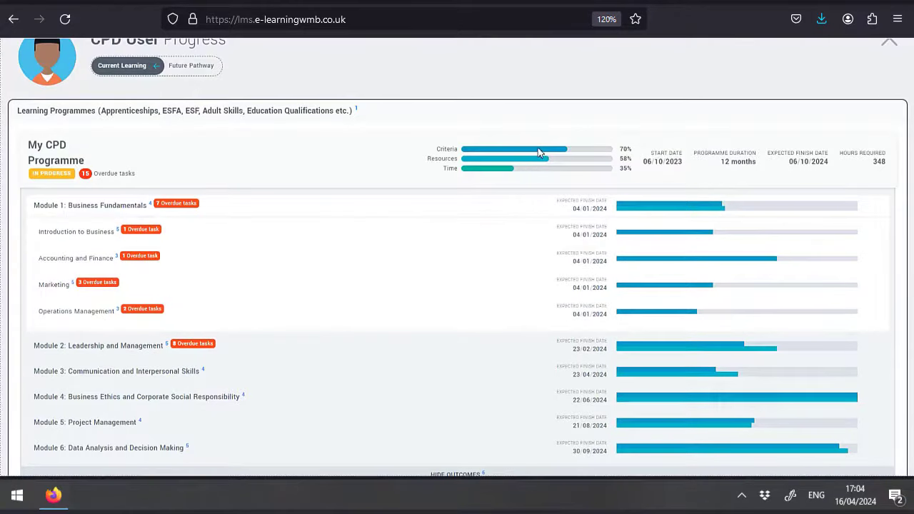
pyautogui.moveTo(497, 172)
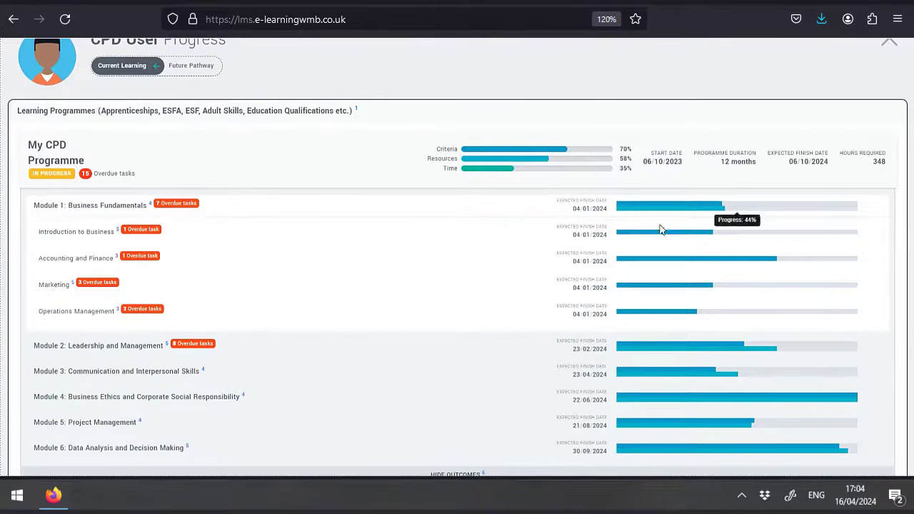
pyautogui.click(98, 261)
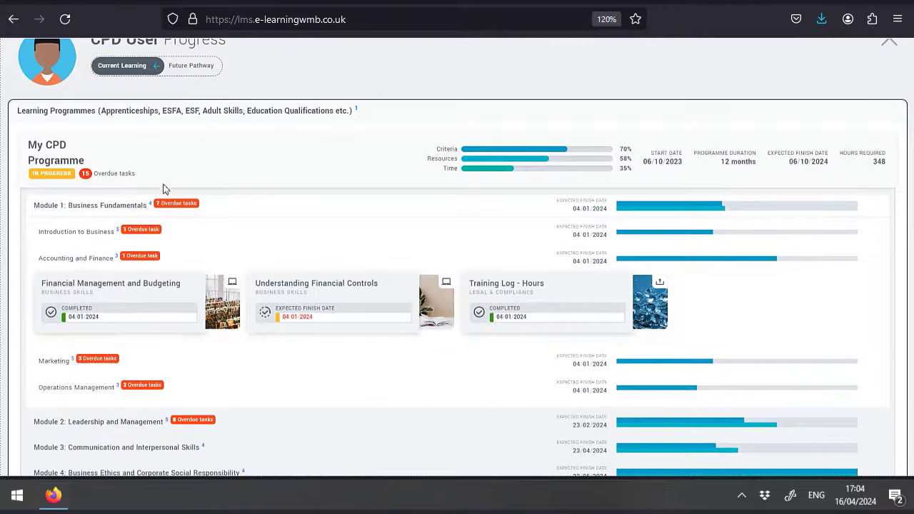
pyautogui.scroll(-5, 400, 160)
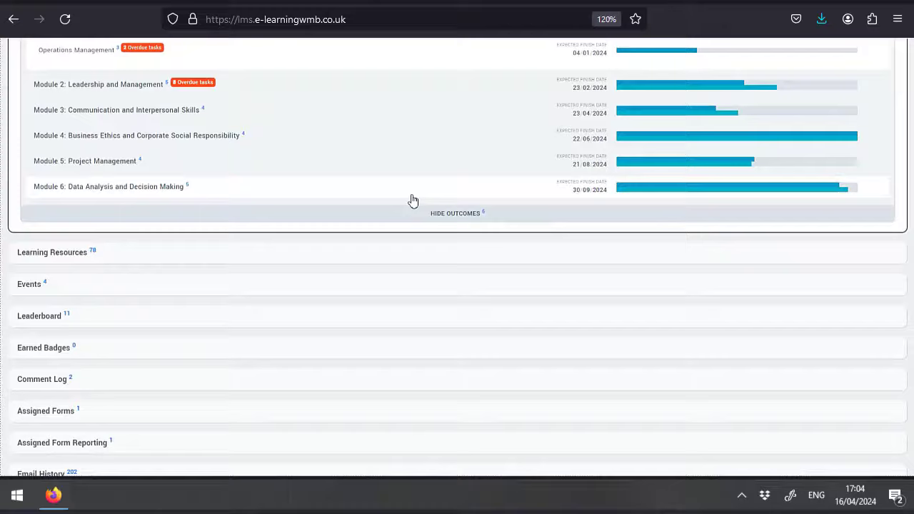
pyautogui.click(429, 217)
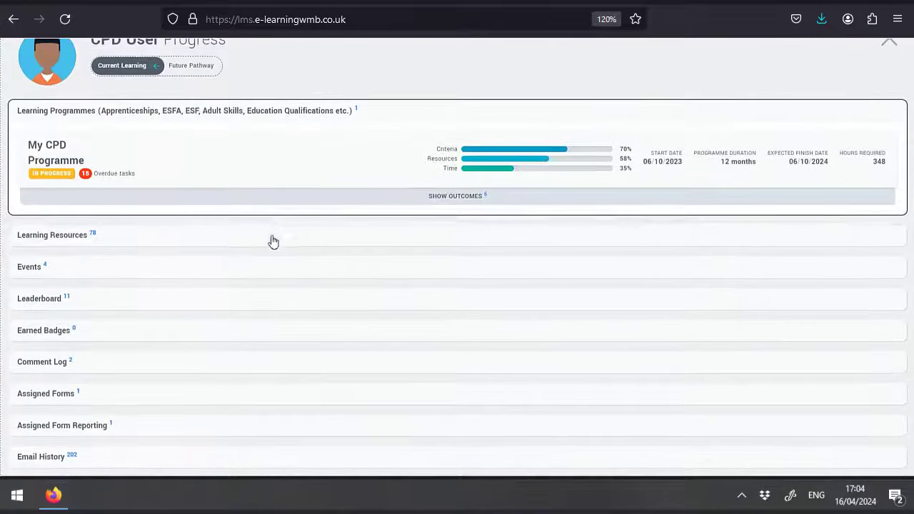
# Check the Category, Type and Status filters, leaving Status at All.
pyautogui.click(272, 239)
pyautogui.scroll(-2, 611, 289)
pyautogui.scroll(-2, 610, 290)
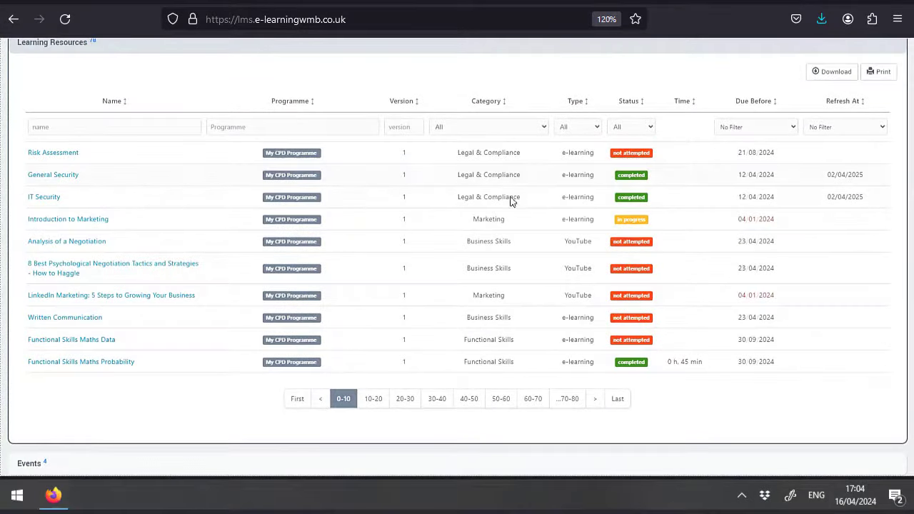
pyautogui.click(500, 131)
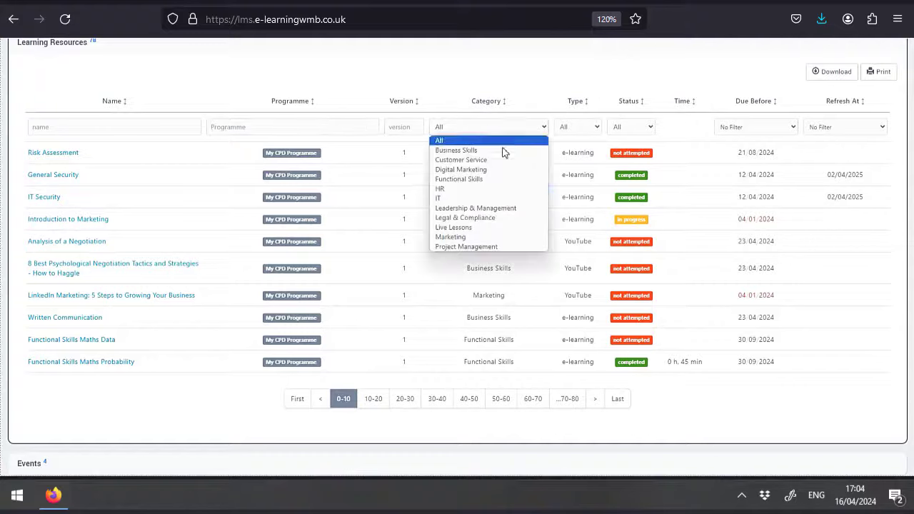
pyautogui.click(577, 127)
pyautogui.click(627, 127)
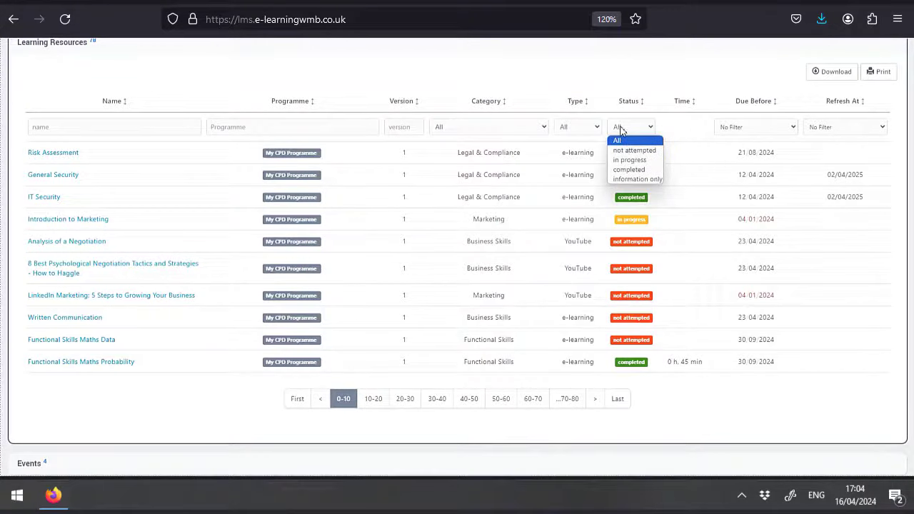
pyautogui.click(754, 154)
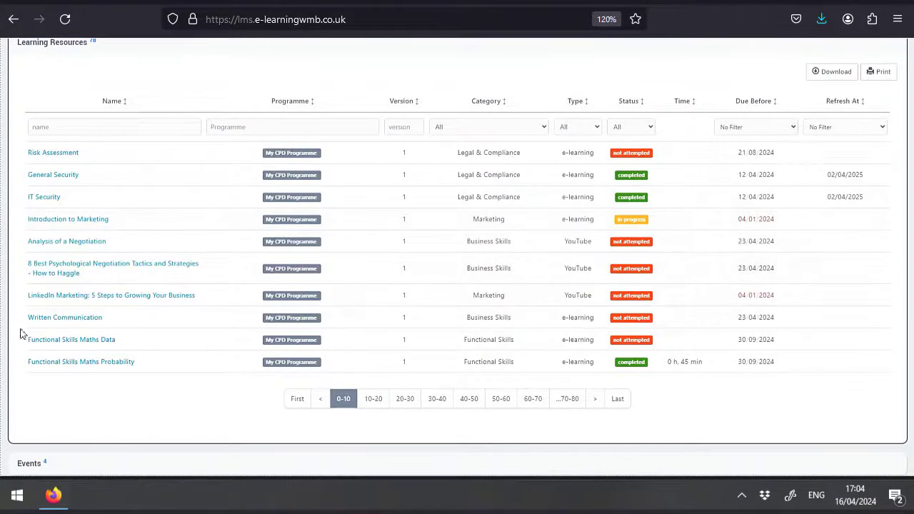
# Expand Events and Assigned Forms, then close the Progress Review form without saving.
pyautogui.scroll(-3, 215, 202)
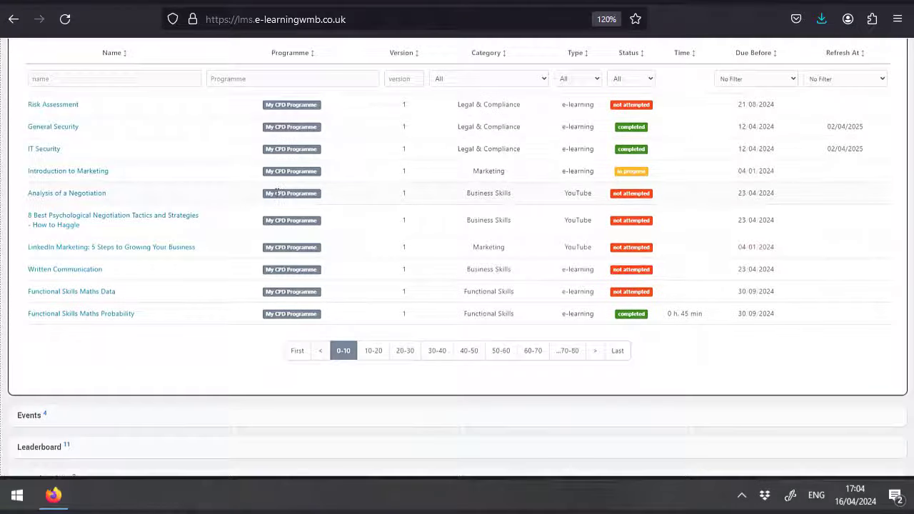
pyautogui.click(126, 277)
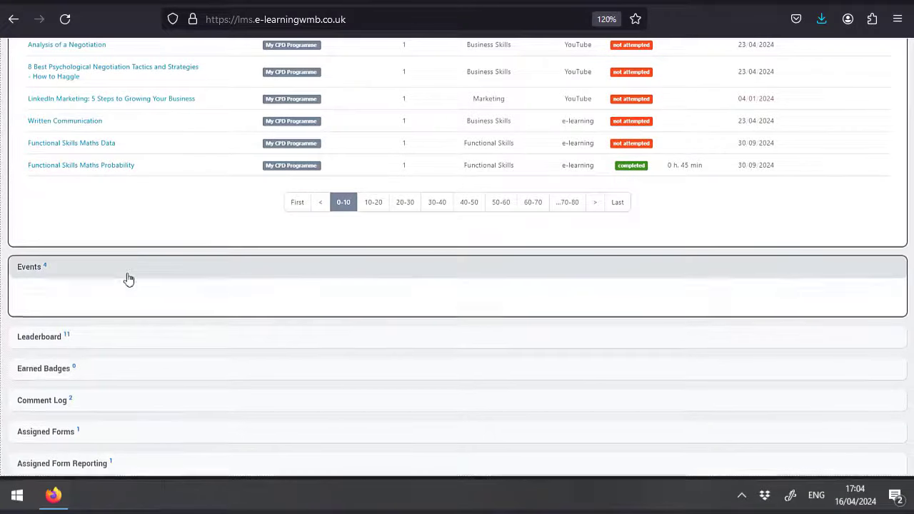
pyautogui.scroll(-2, 424, 265)
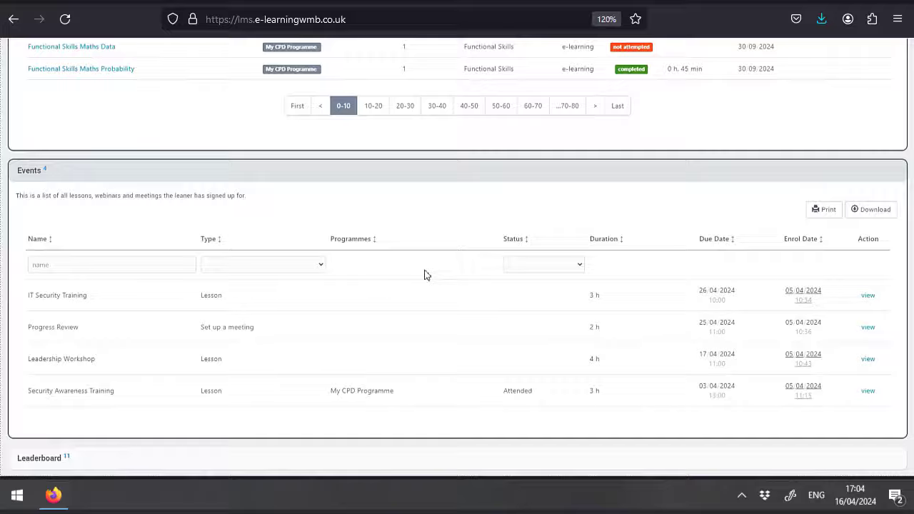
pyautogui.scroll(-3, 424, 274)
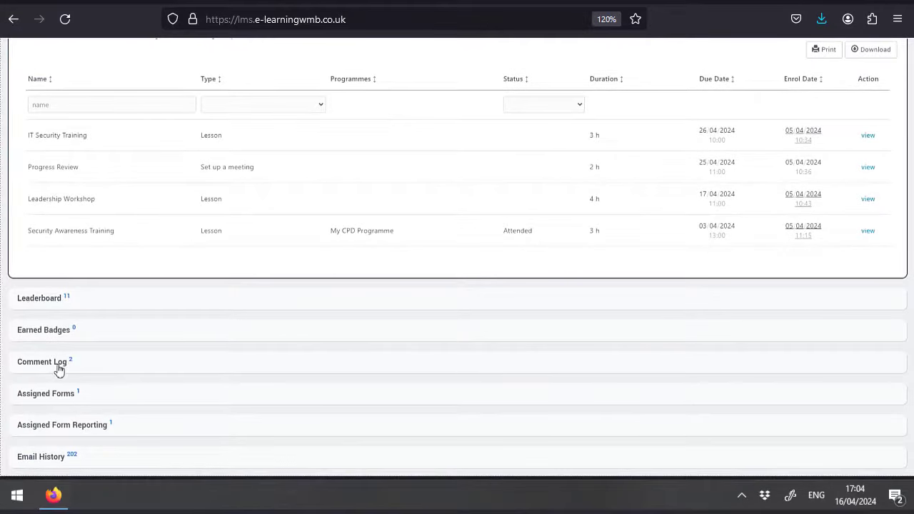
pyautogui.click(49, 400)
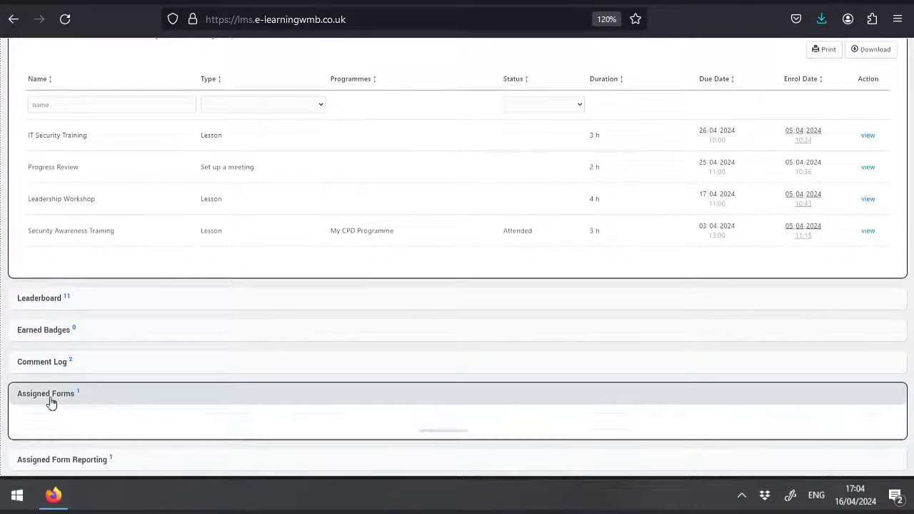
pyautogui.scroll(-3, 430, 322)
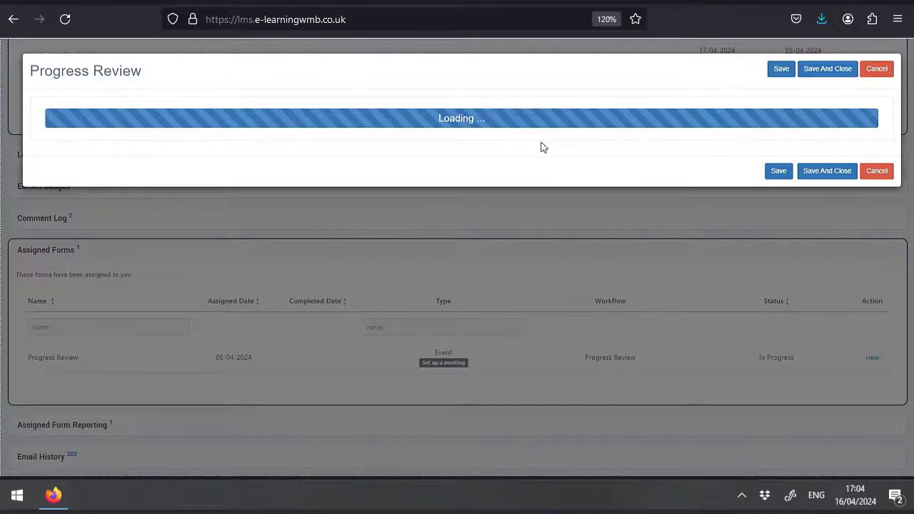
pyautogui.scroll(10, 575, 241)
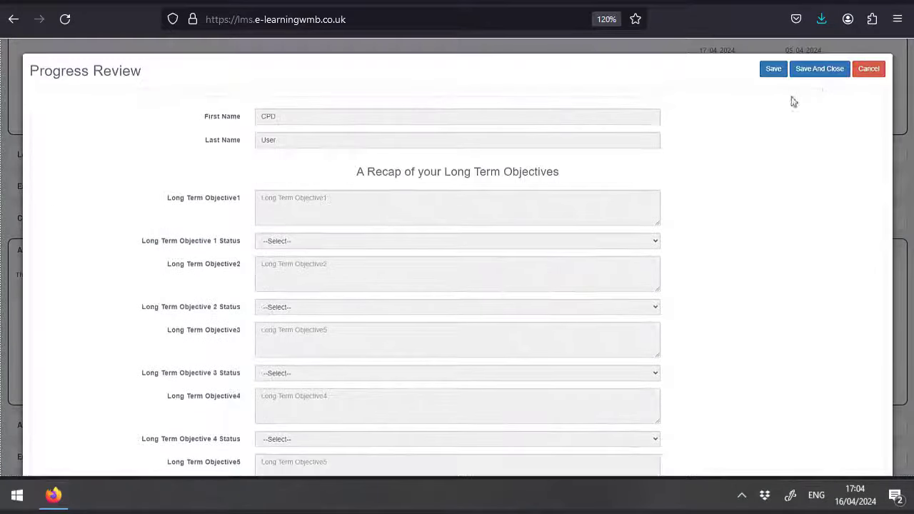
pyautogui.click(868, 69)
pyautogui.scroll(10, 869, 107)
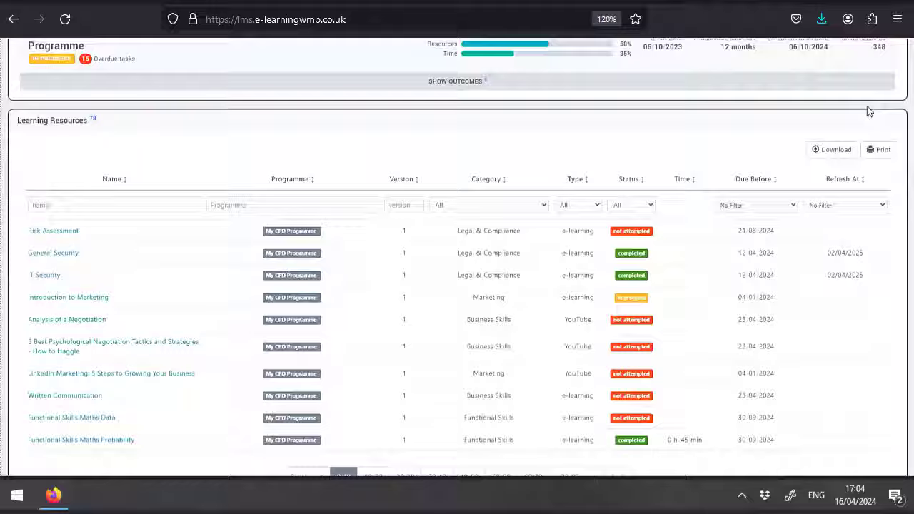
pyautogui.scroll(3, 868, 107)
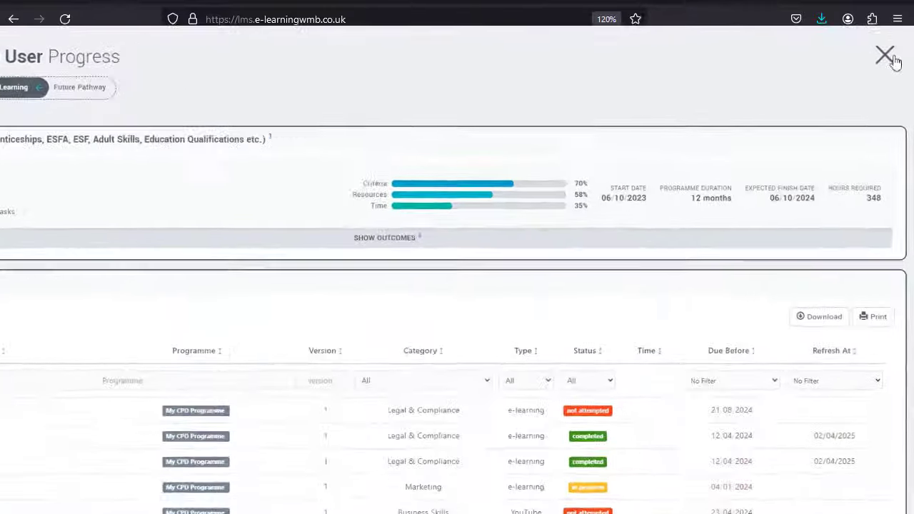
# Close the progress overview, then open My Profile from the user menu and cancel without changes.
pyautogui.click(887, 57)
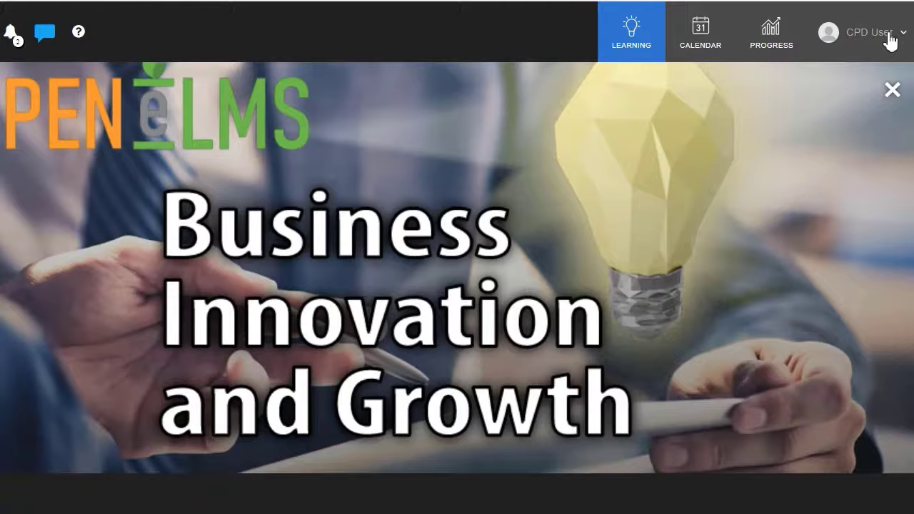
pyautogui.click(891, 63)
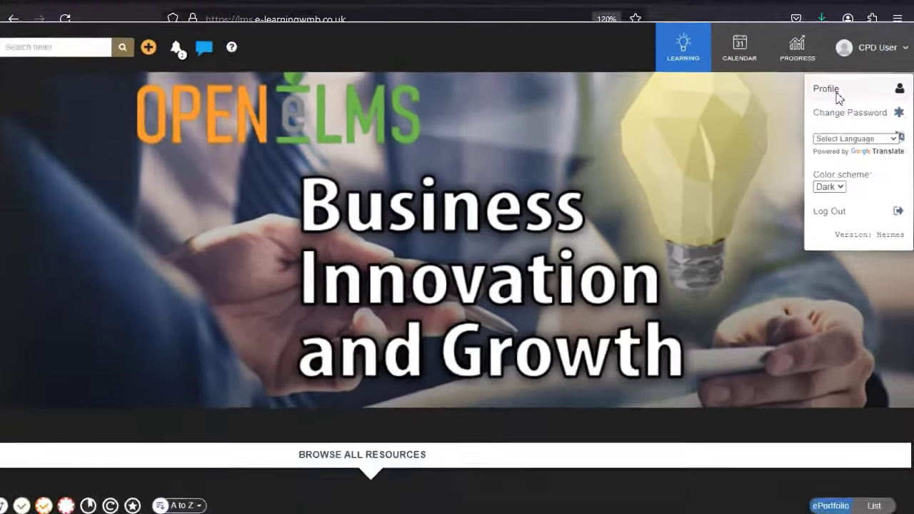
pyautogui.click(829, 89)
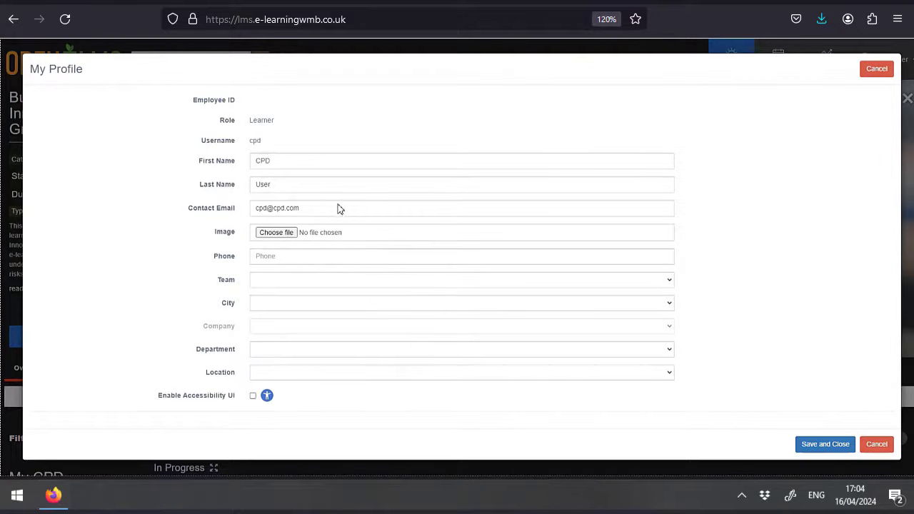
pyautogui.click(877, 69)
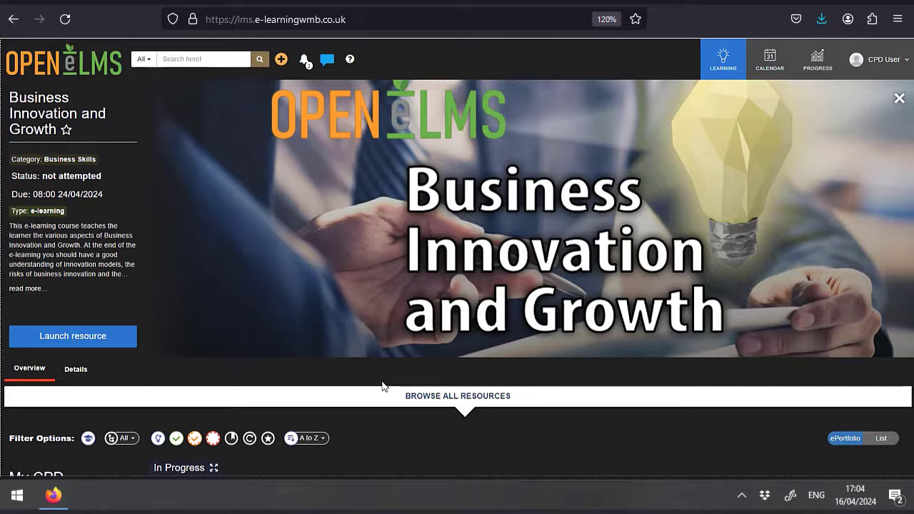
# Expand the In Progress row to show all nine in-progress courses as a grid.
pyautogui.scroll(-5, 413, 304)
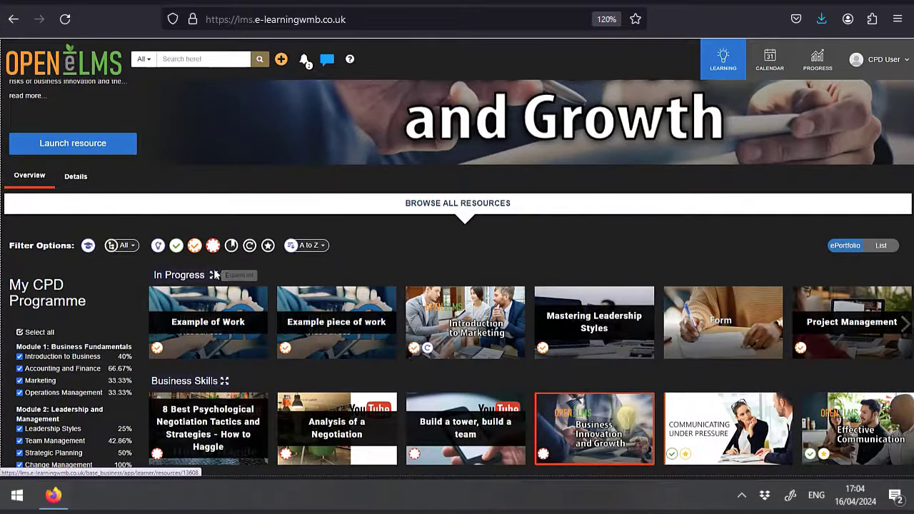
pyautogui.click(214, 277)
pyautogui.scroll(-1, 456, 258)
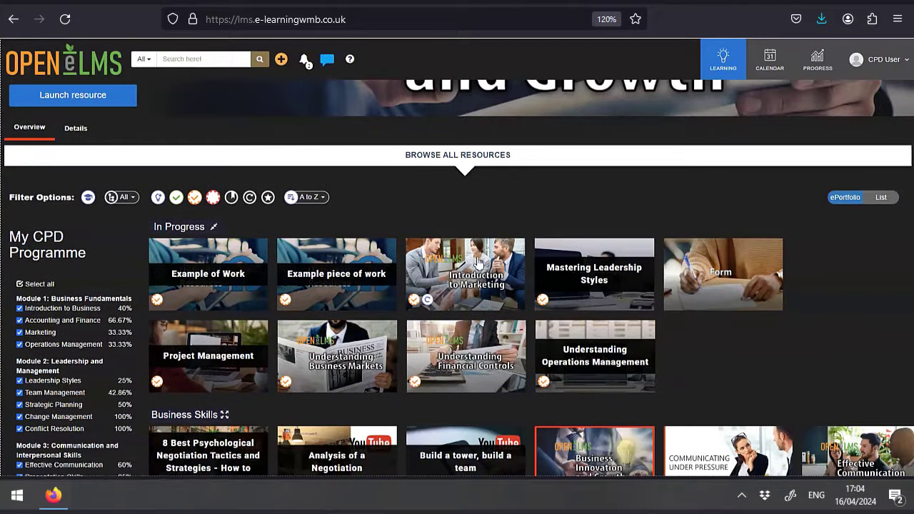